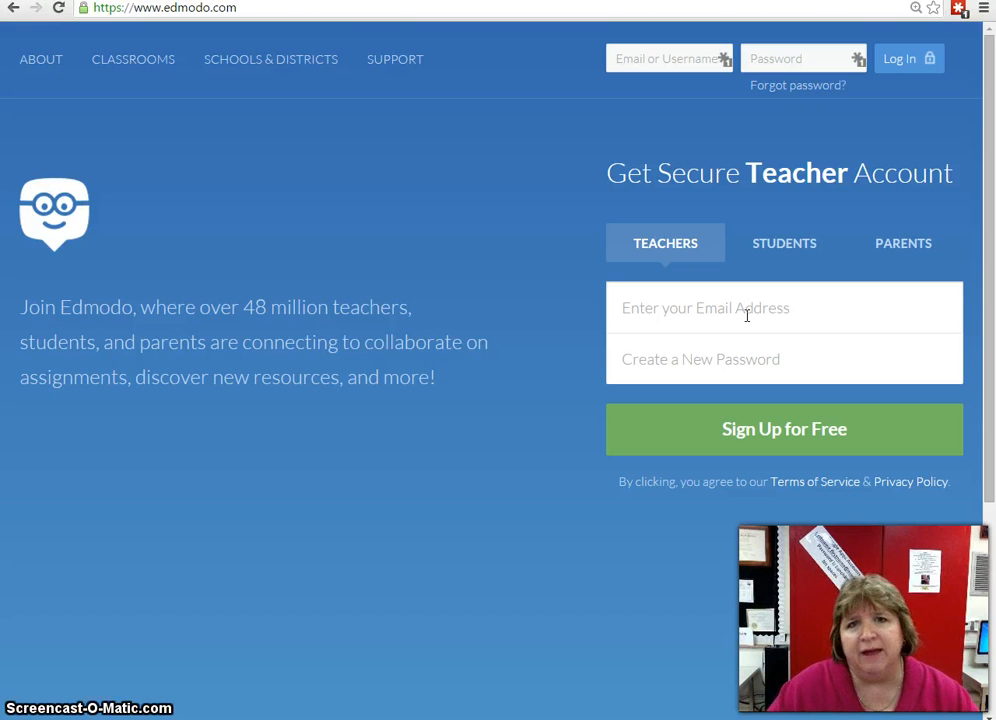
Step: Log in to the teacher account with the saved username and password
click(722, 58)
click(690, 124)
click(890, 64)
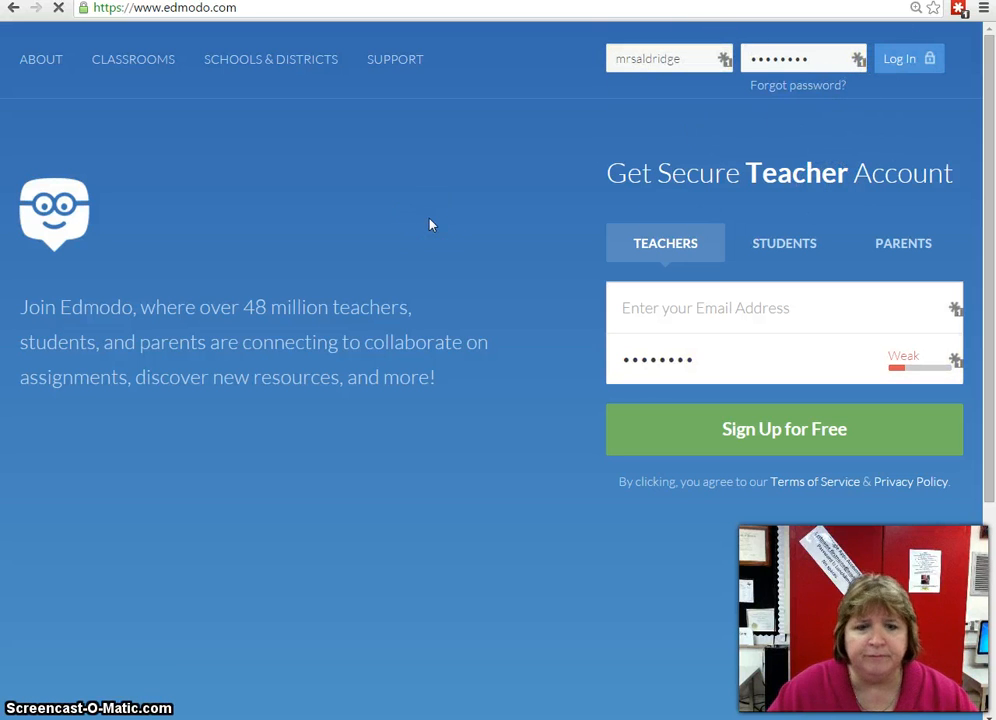
click(450, 257)
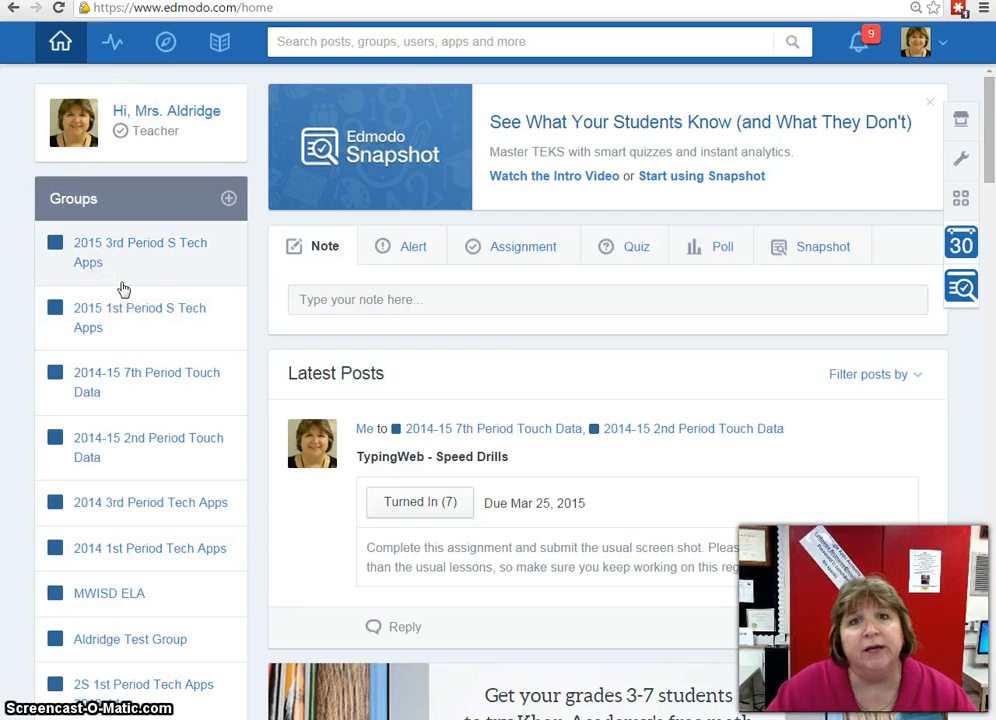
Step: Start a new group named "1st Period Science" and set its grade to 8th
click(230, 200)
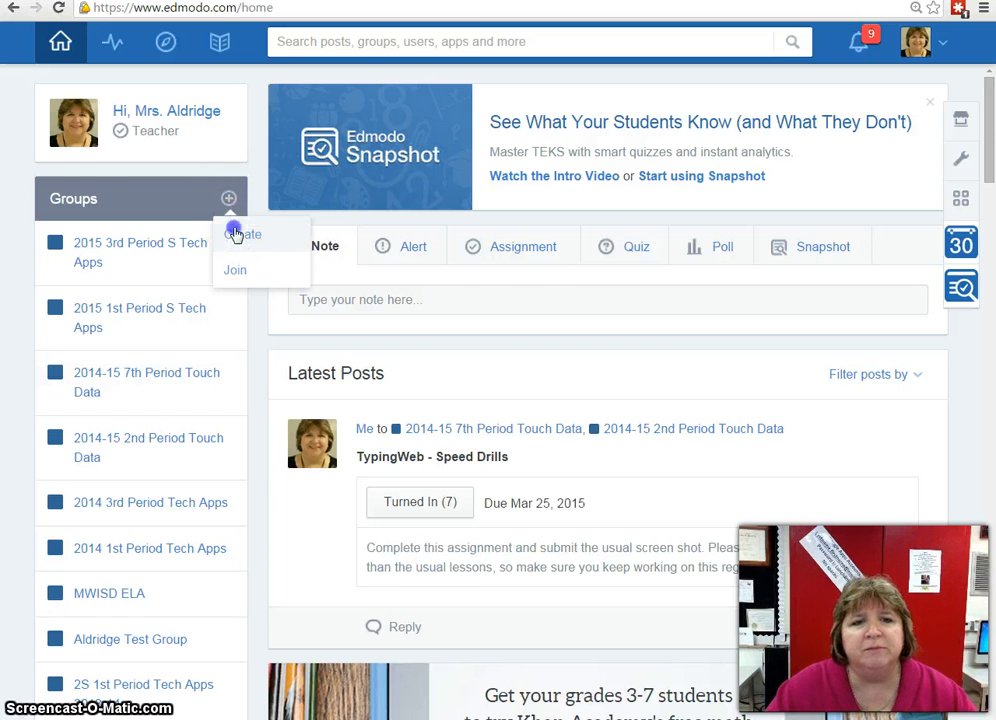
click(234, 232)
click(338, 309)
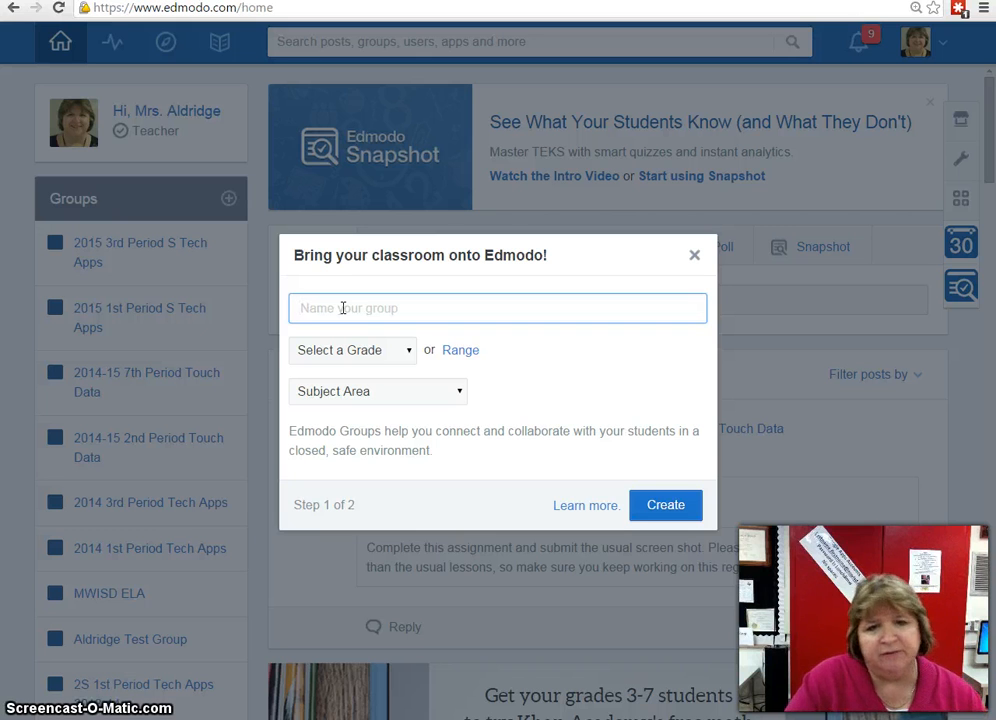
text(1st P)
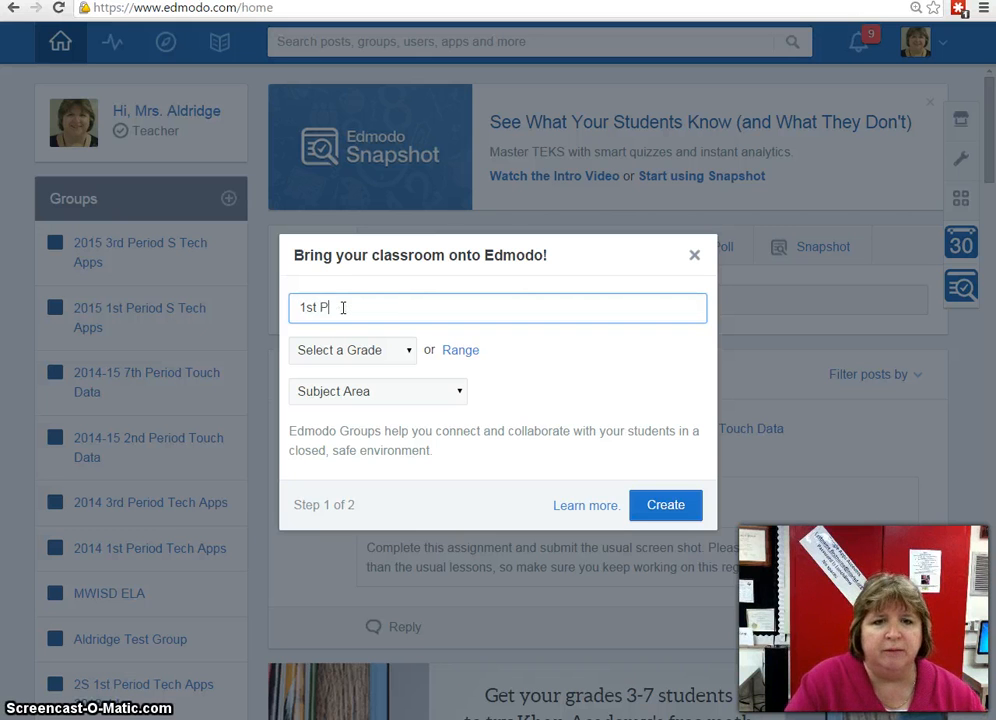
text(eriod Science)
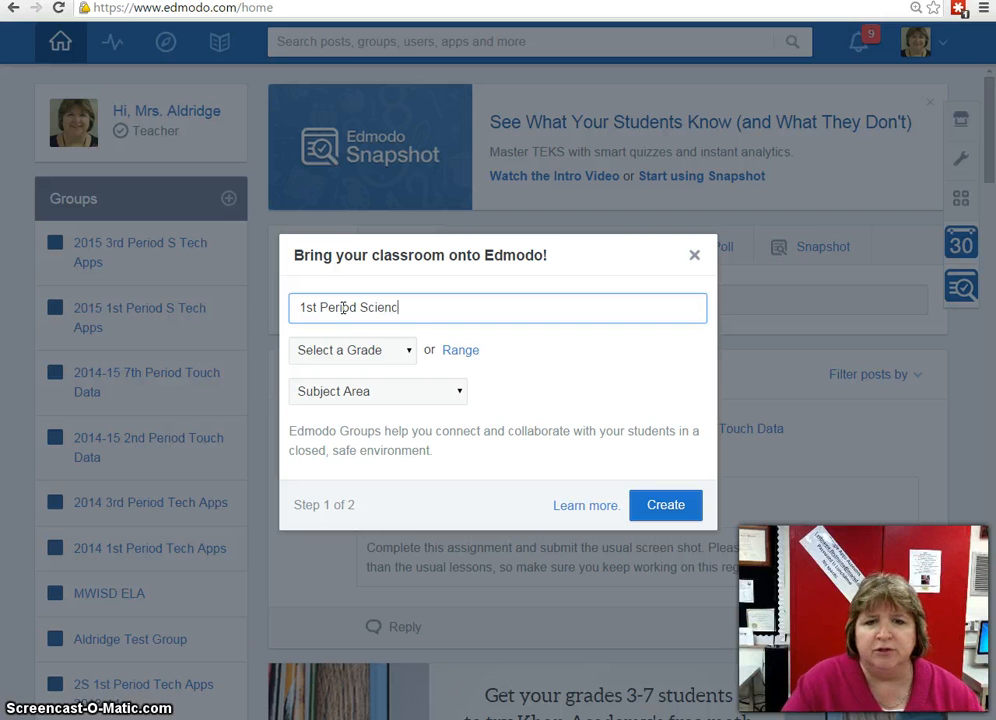
click(354, 352)
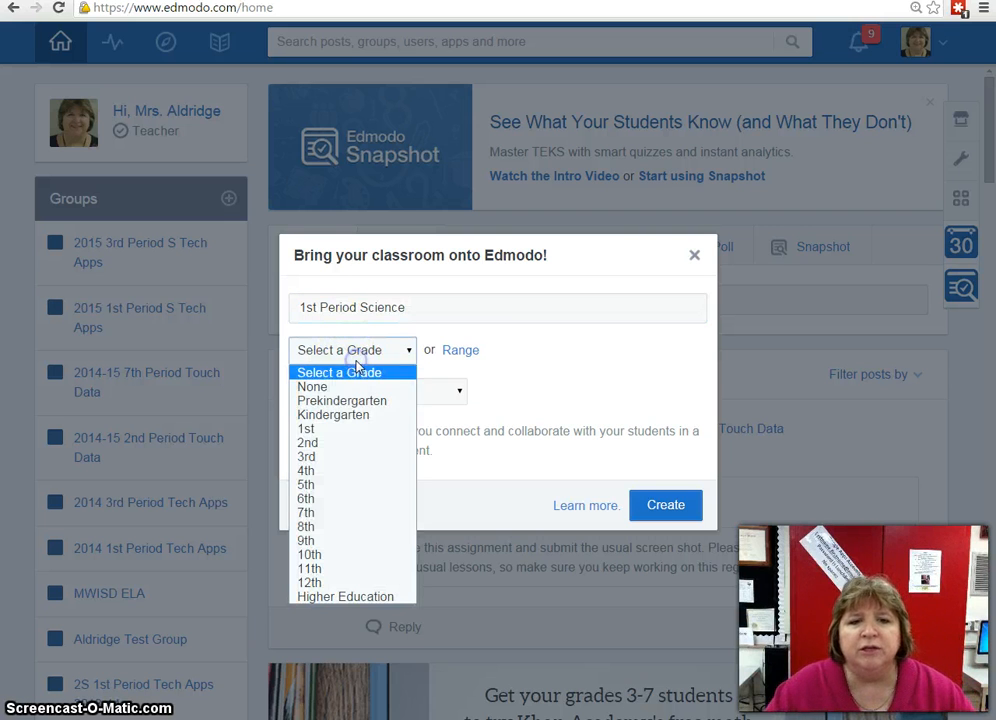
click(366, 524)
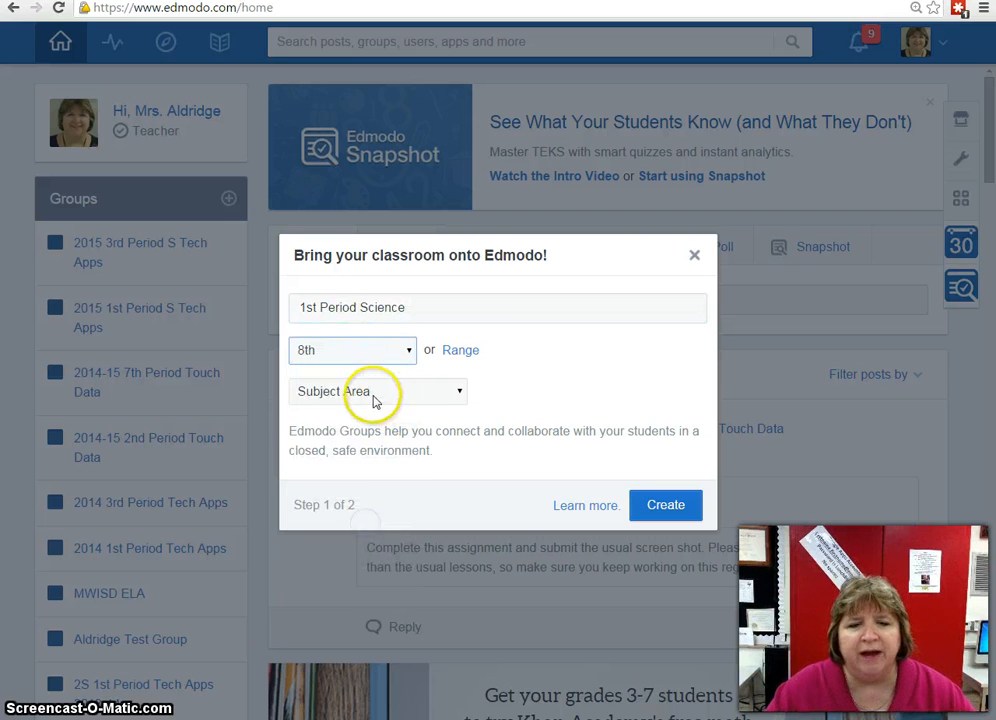
Step: Set the group's subject area to Science with the subject Basic Science, and create the group
click(369, 391)
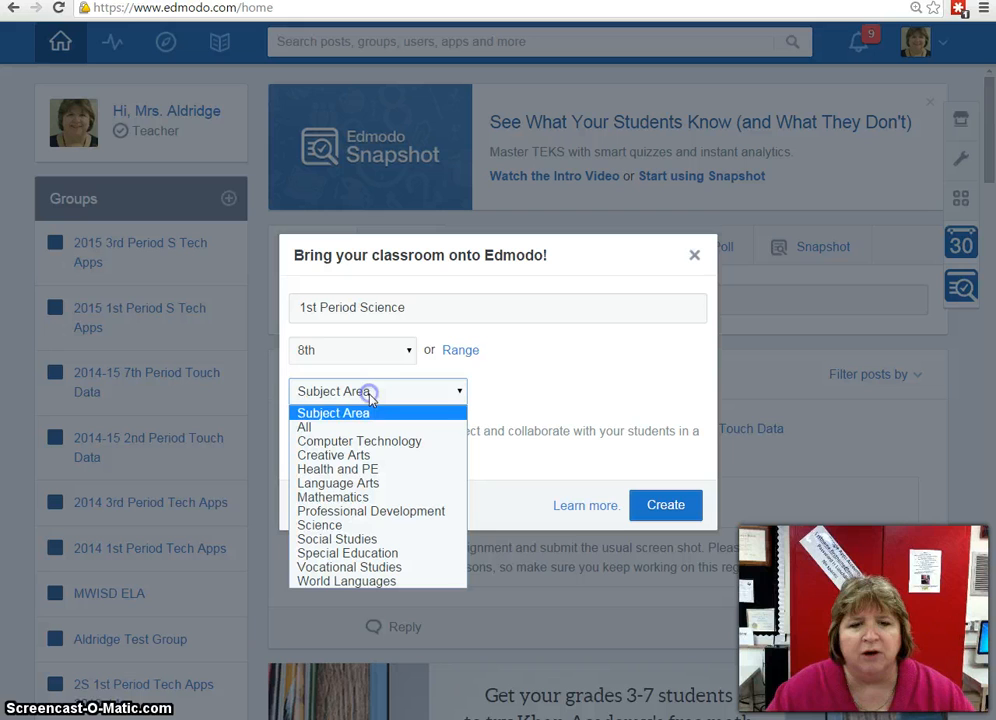
click(367, 524)
click(367, 430)
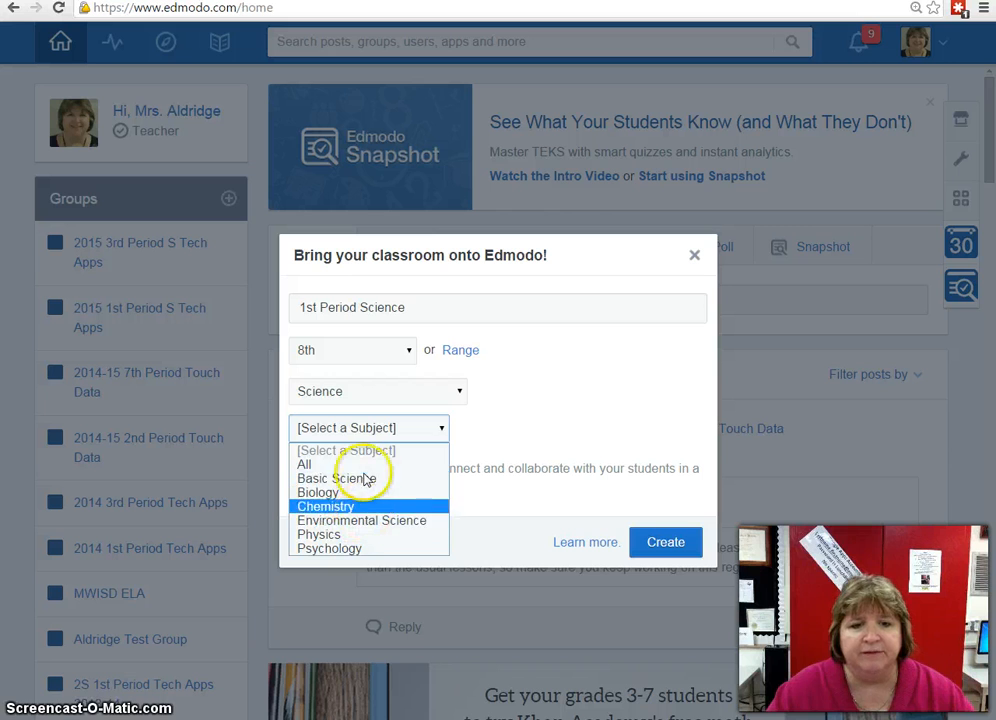
click(366, 480)
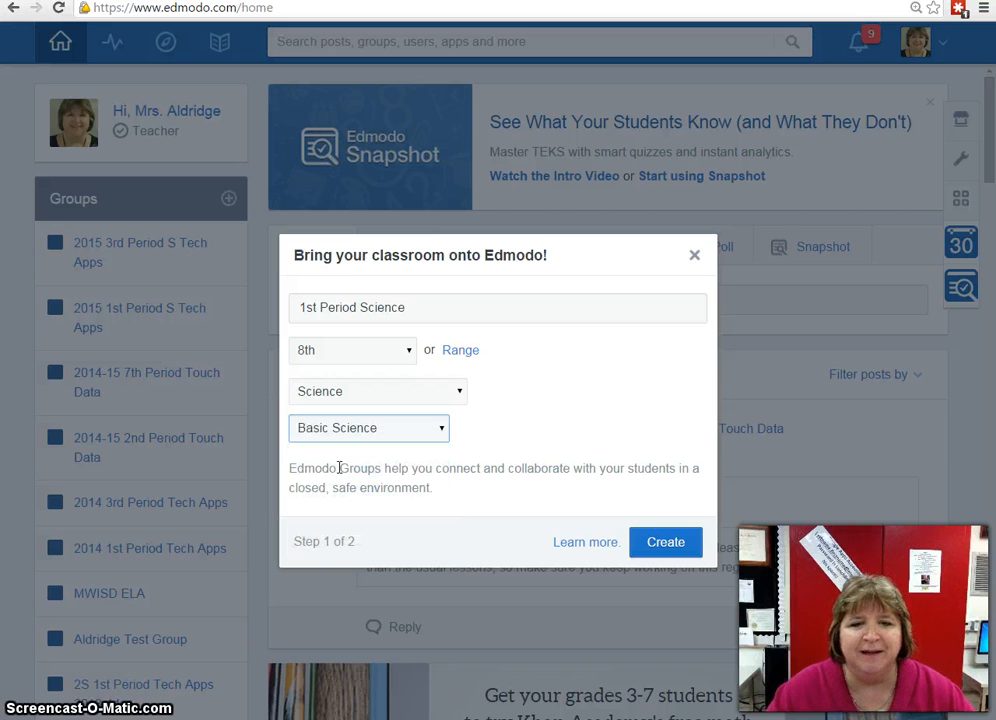
click(652, 544)
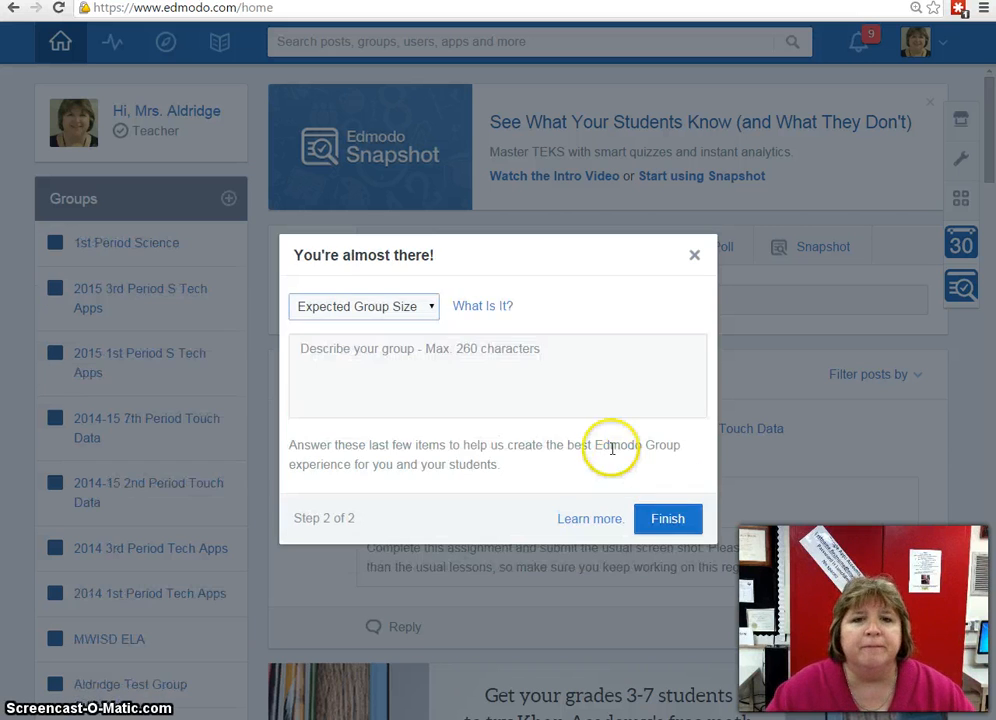
Step: Set the expected group size to 21-25, leave the description empty and finish the group setup
click(380, 320)
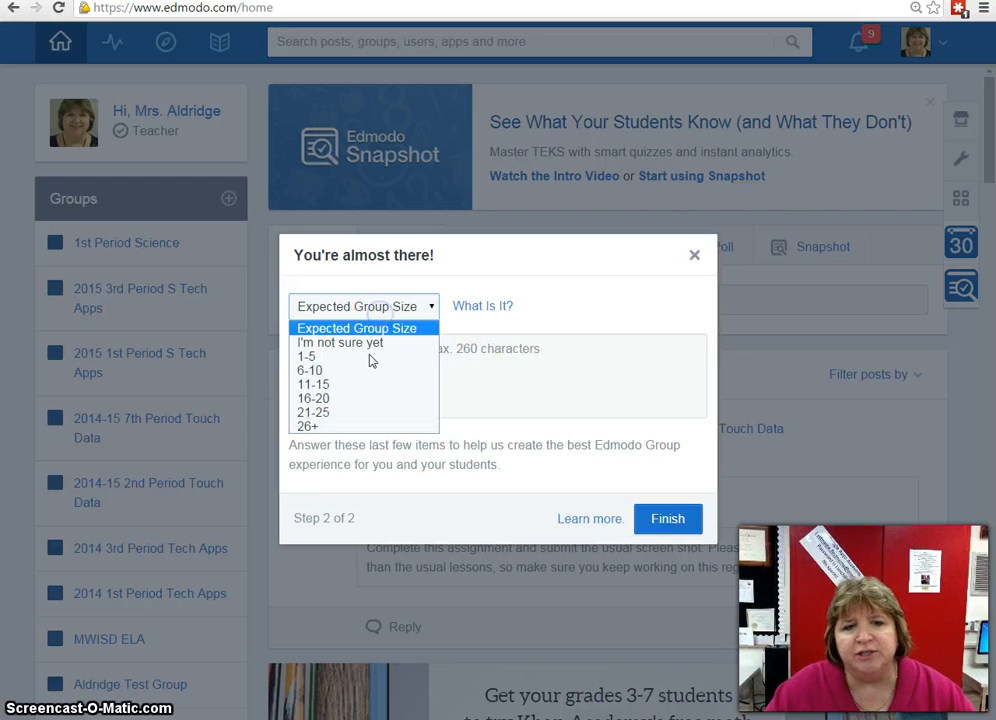
click(366, 409)
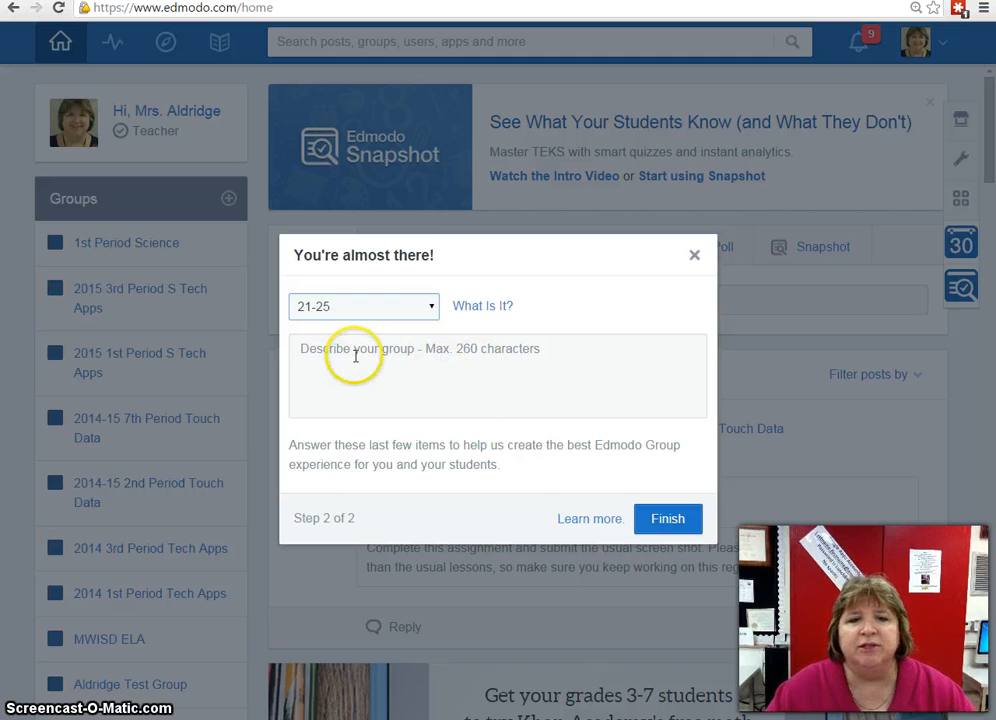
click(668, 519)
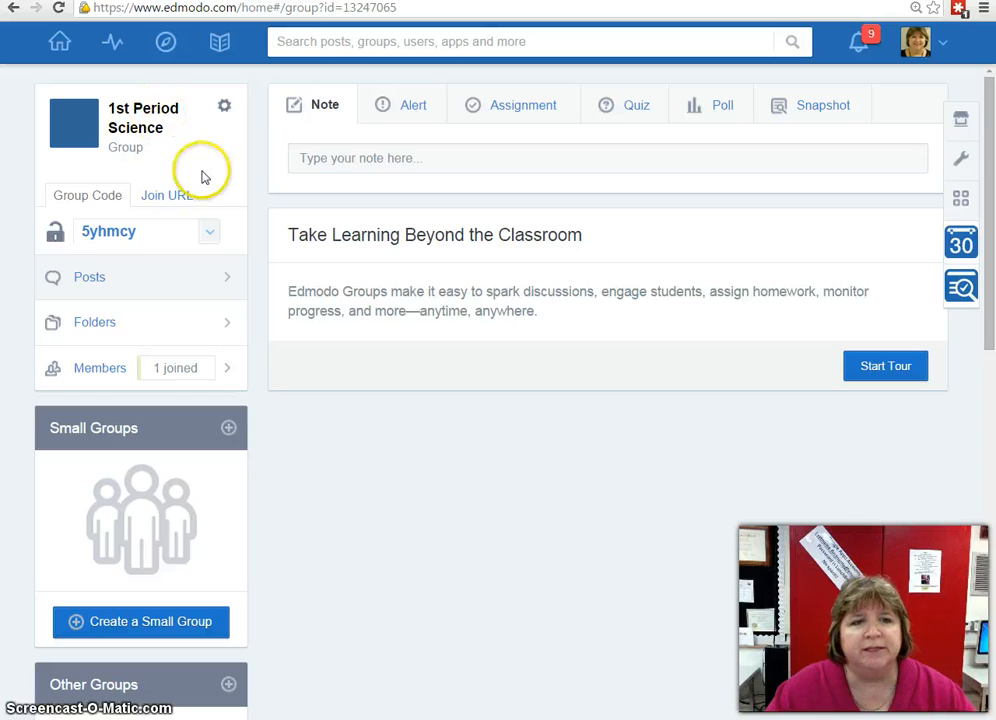
Step: Lock the 1st Period Science group code and unlock it again to renew the code
double_click(104, 233)
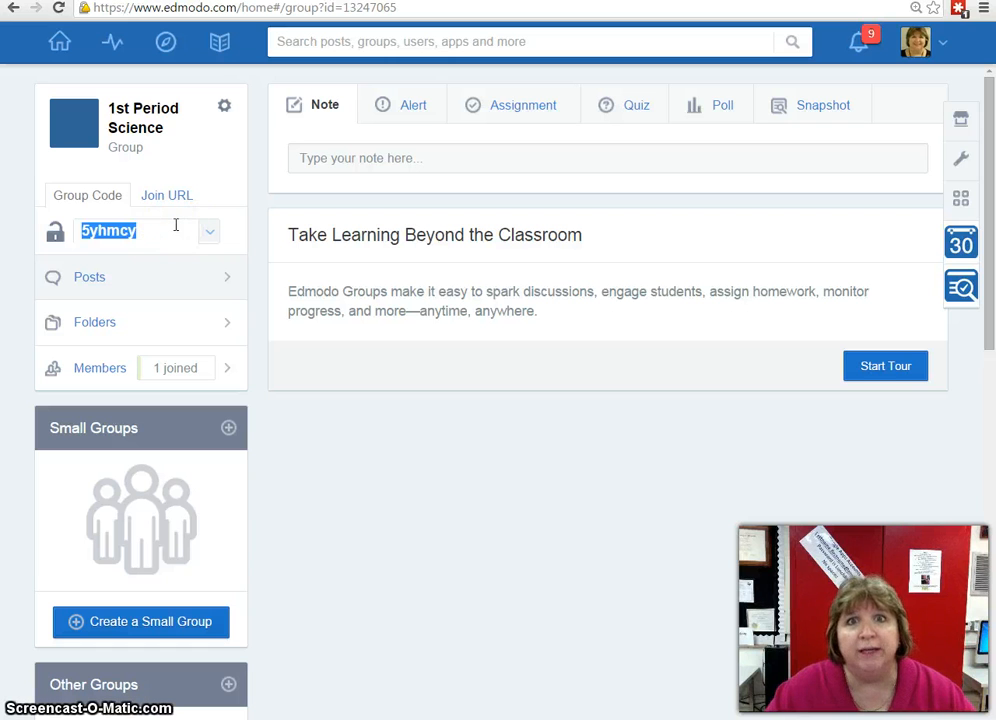
click(54, 236)
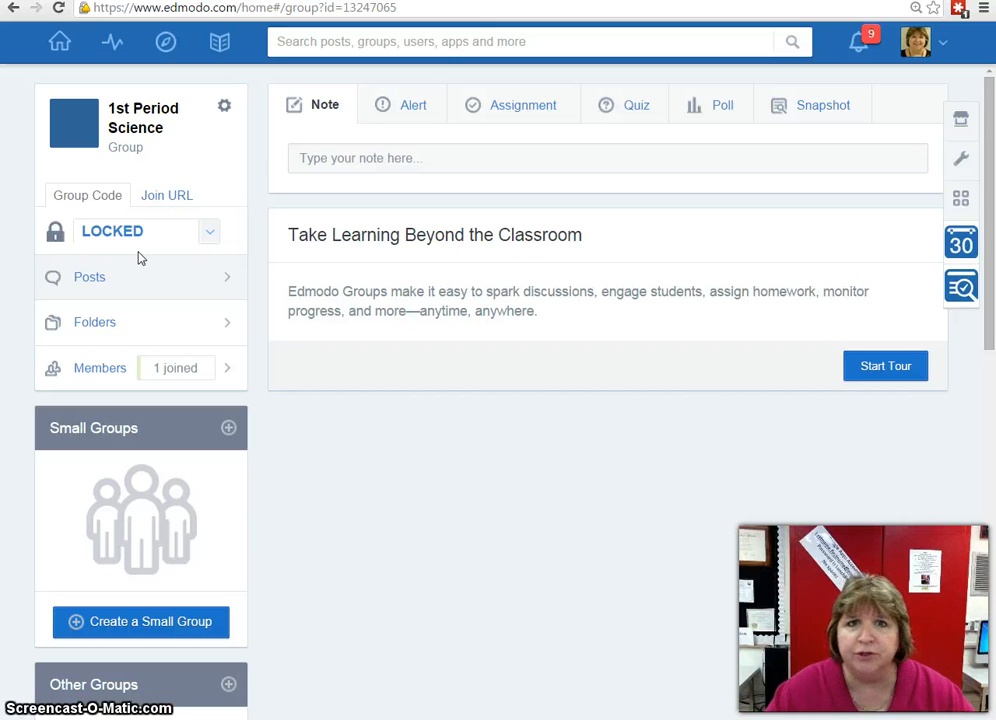
click(57, 238)
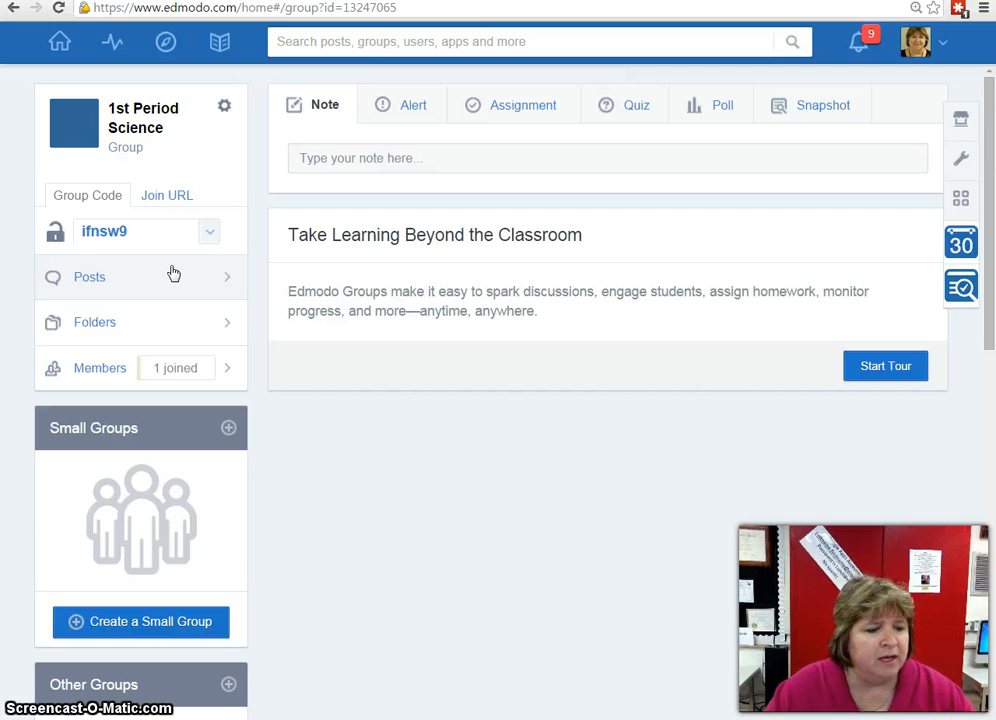
click(152, 240)
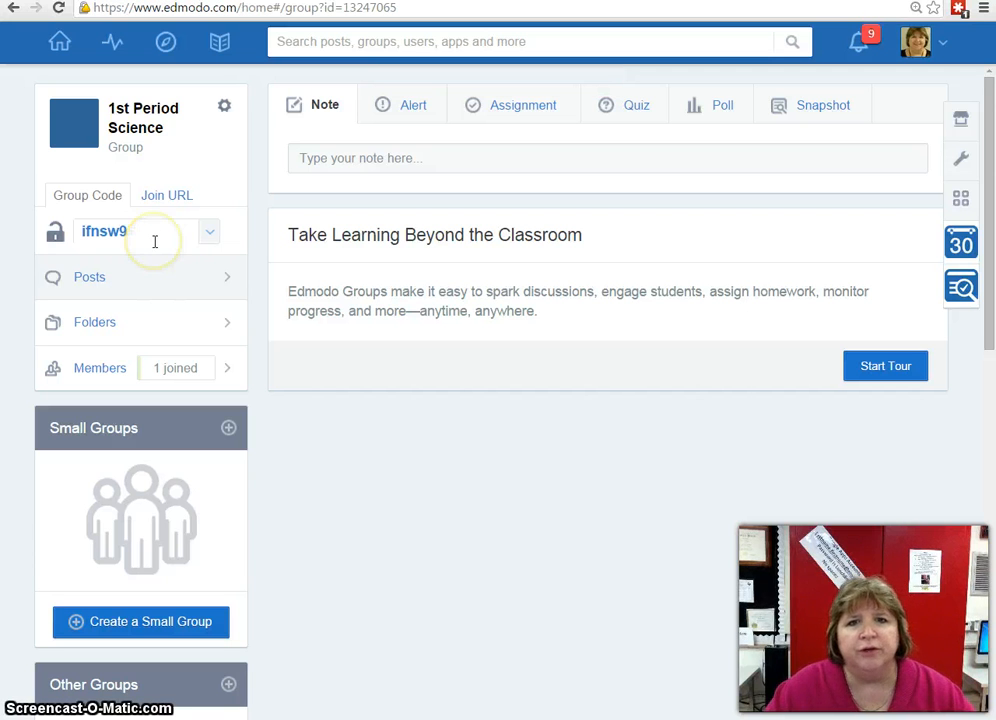
click(560, 433)
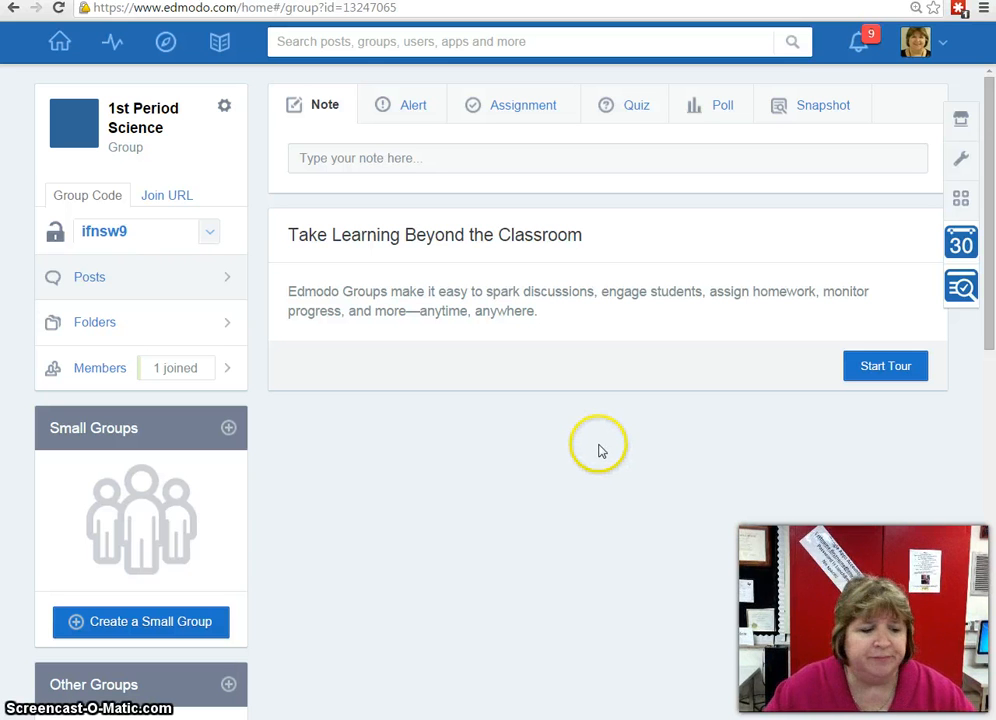
Step: Create a new quiz from the group page and title it "Test Quiz"
click(638, 112)
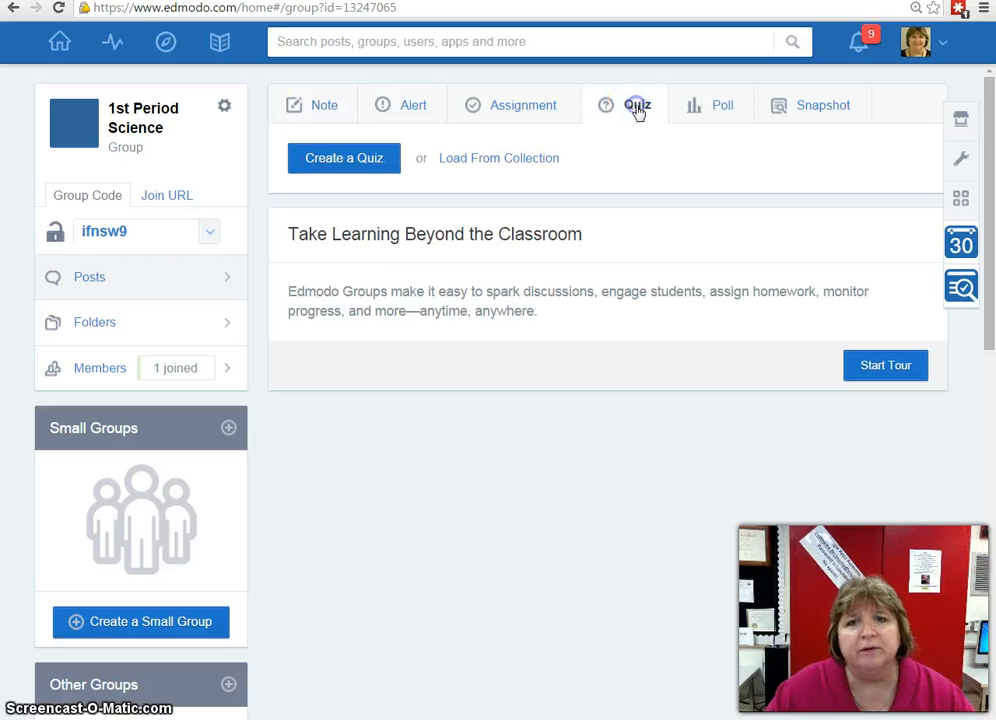
click(374, 161)
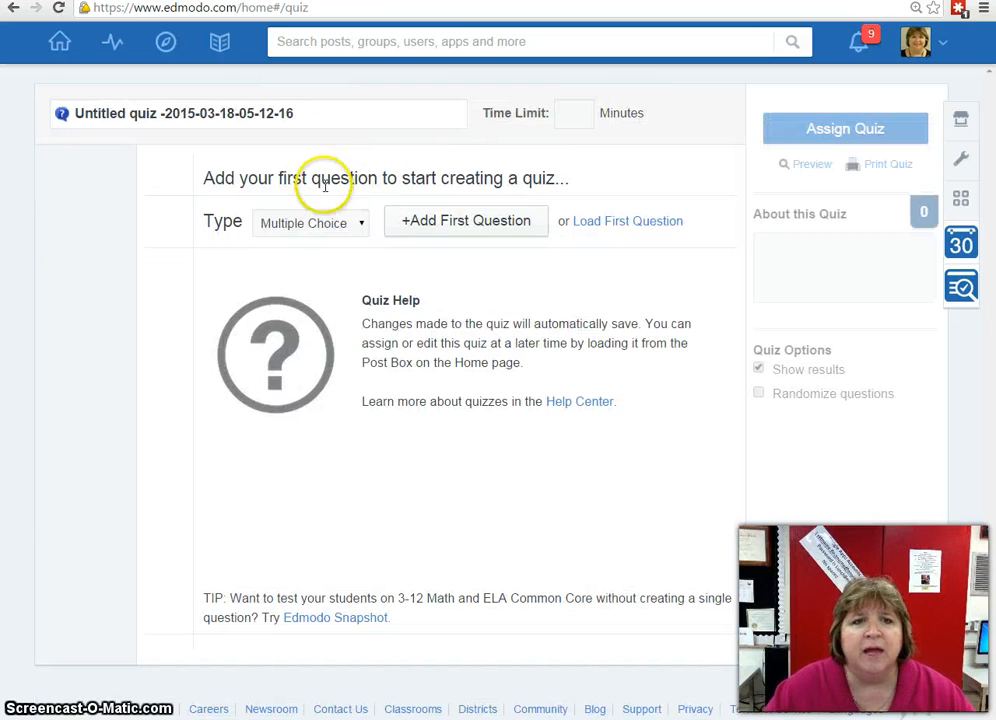
click(145, 117)
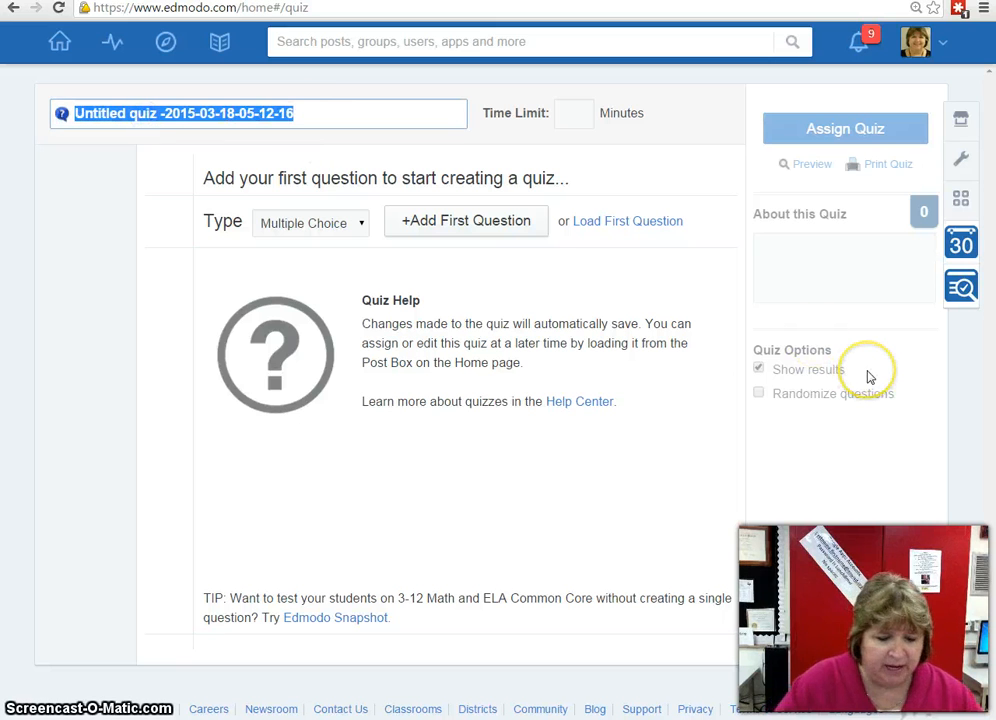
text(Test Quiz)
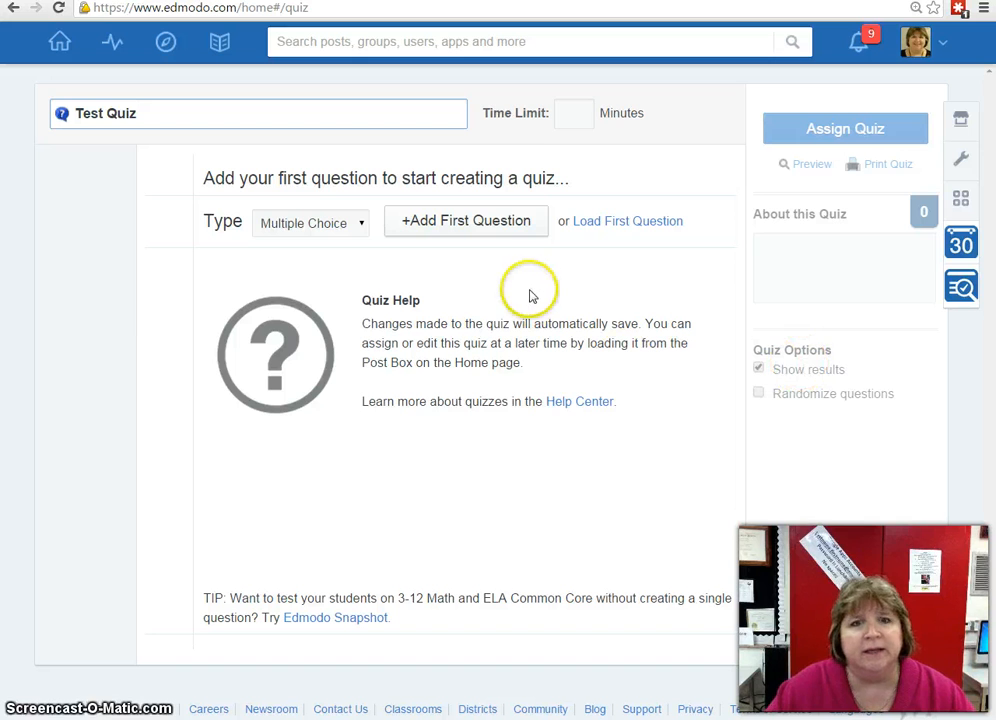
Step: Set the quiz's time limit to 5 minutes
click(567, 112)
text(60)
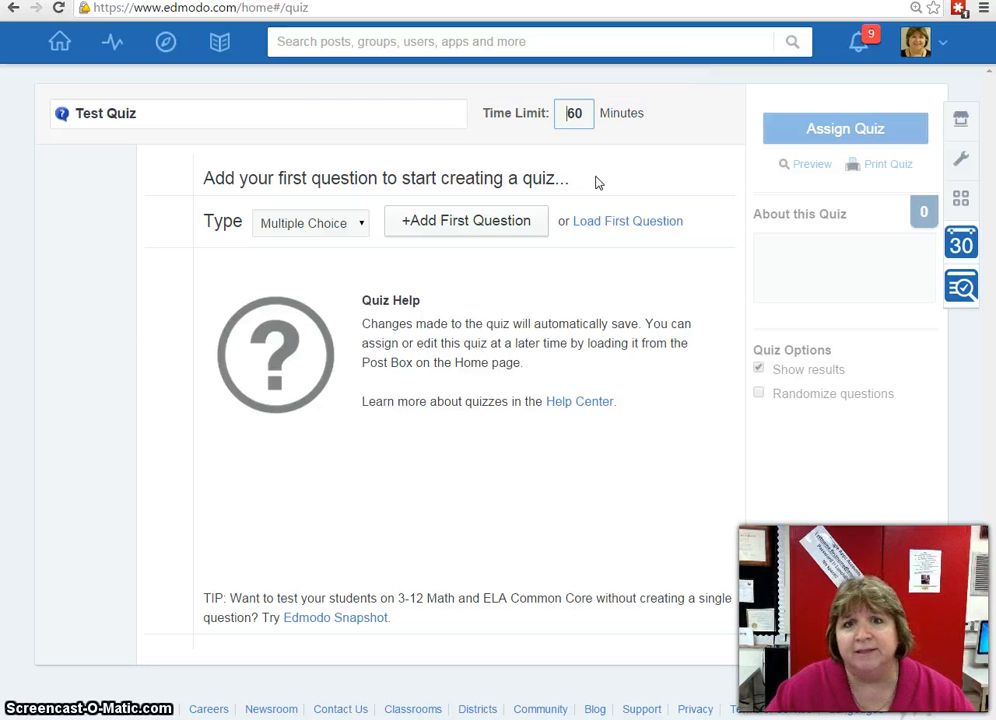
key(Delete)
text(5)
click(516, 347)
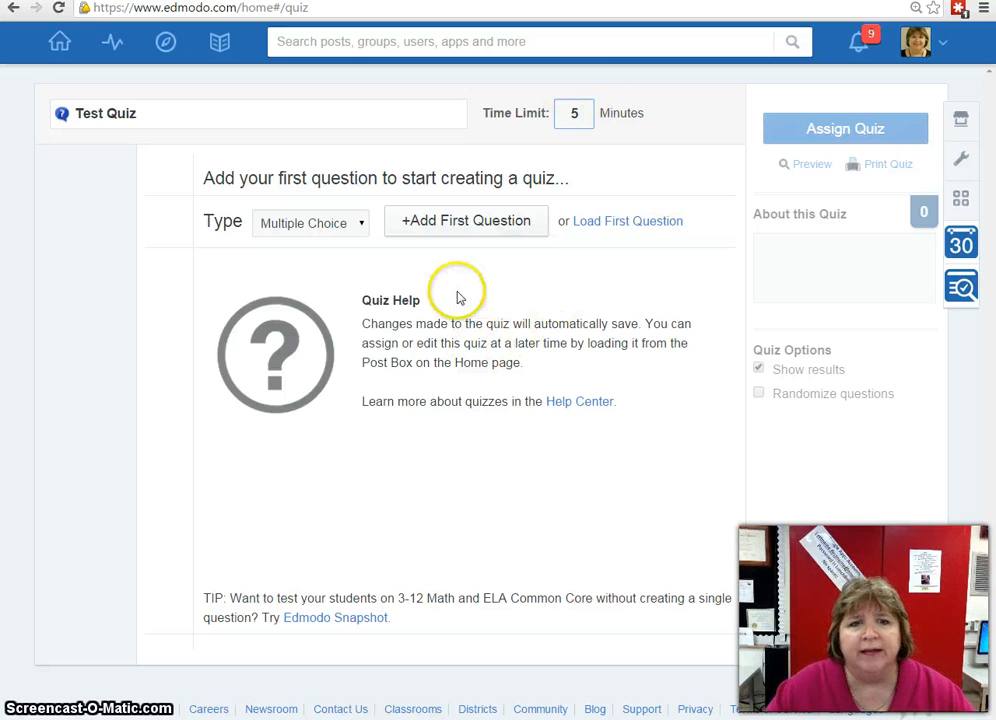
Step: Set the question type to True False and try to add the first question
click(338, 231)
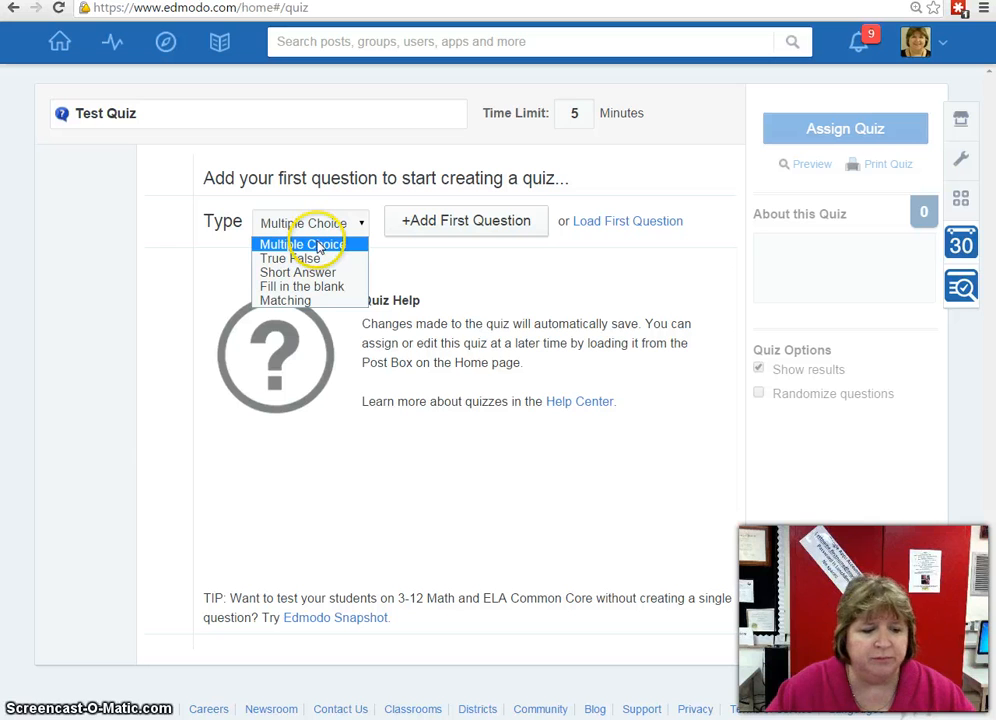
click(322, 259)
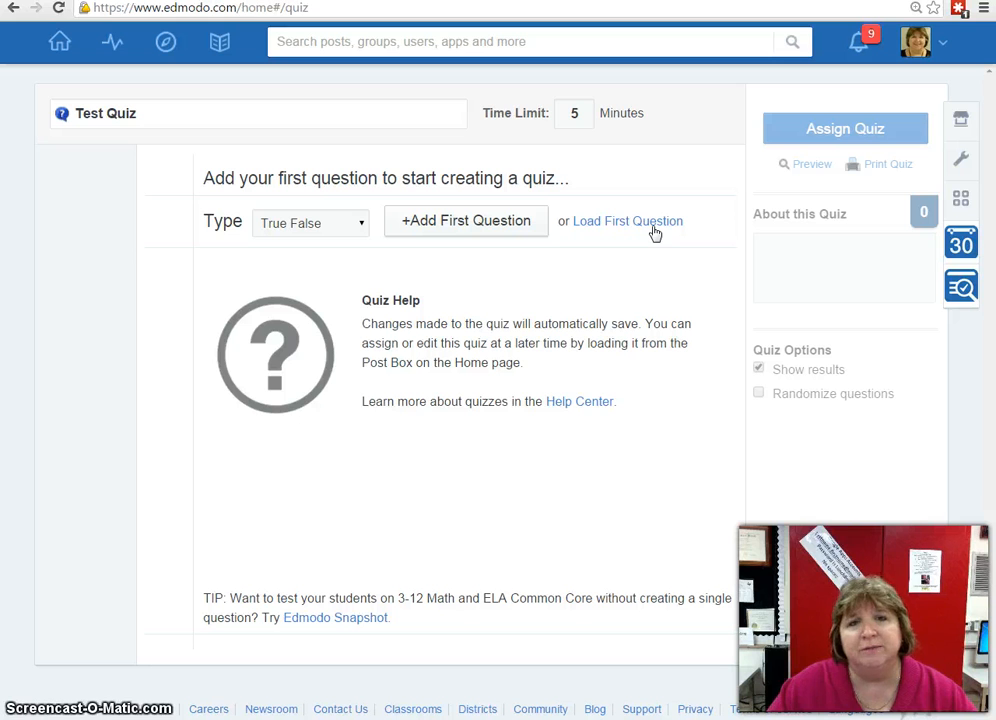
click(531, 233)
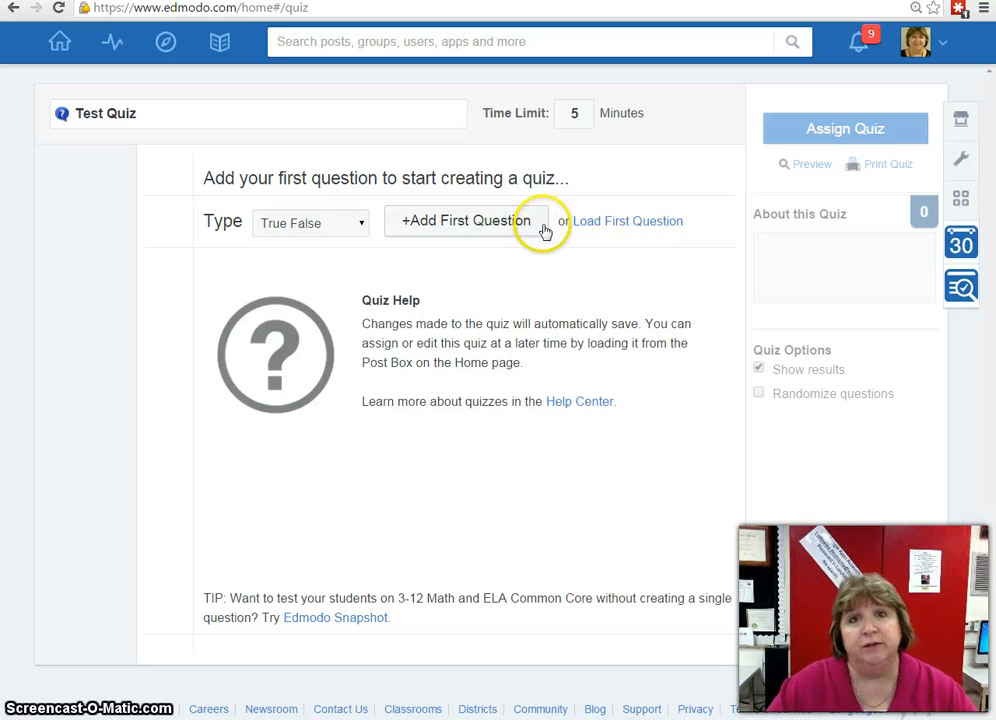
click(469, 230)
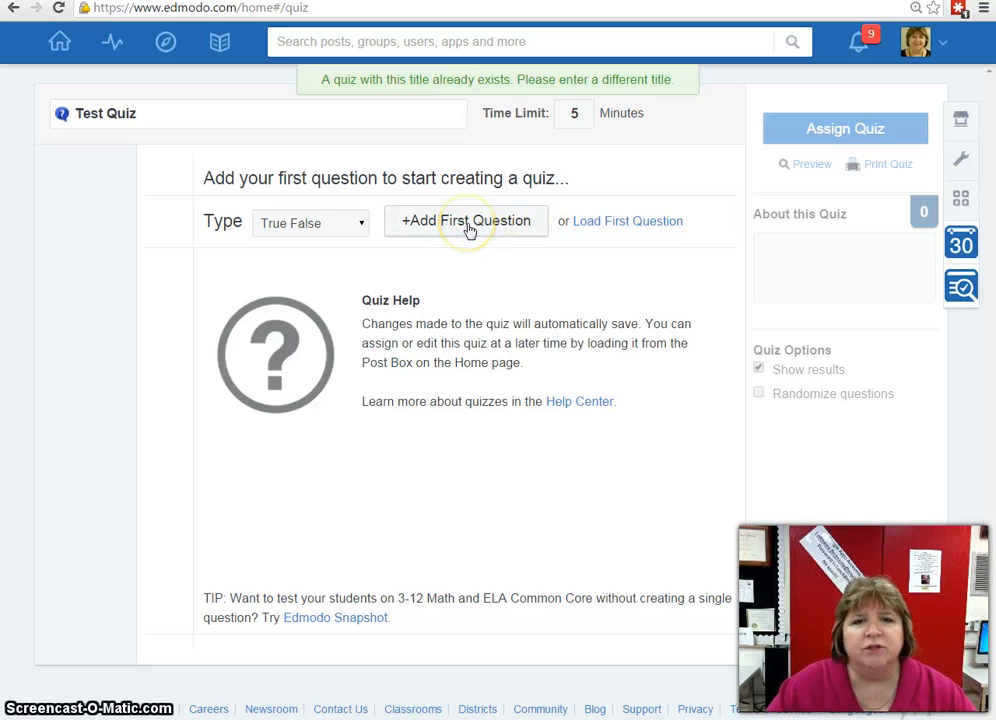
click(469, 230)
click(457, 258)
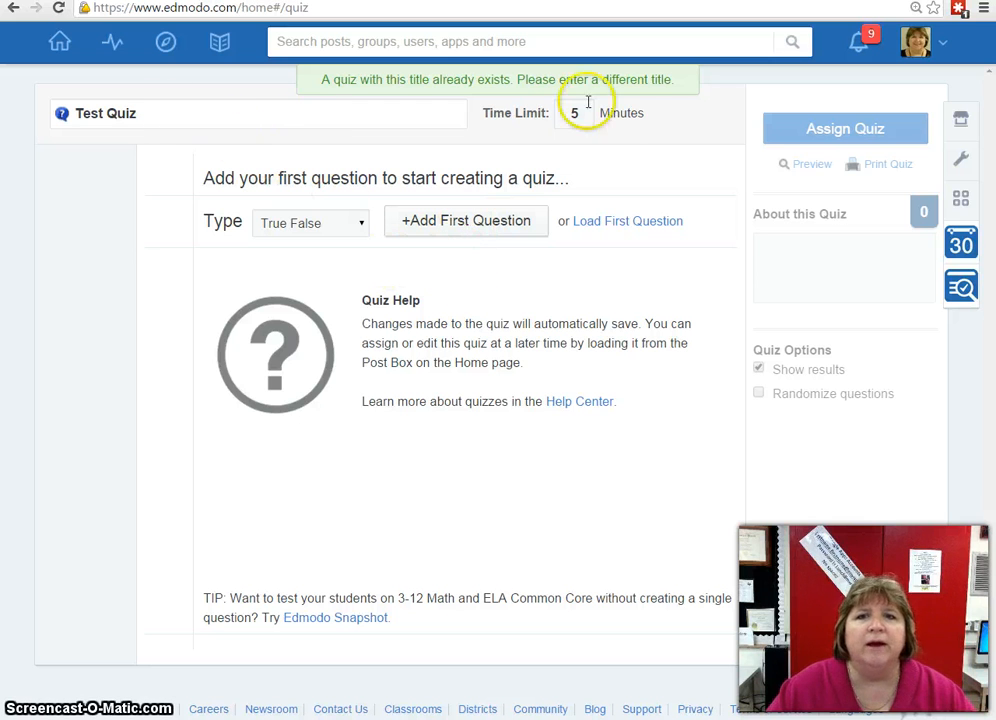
Step: Rename the quiz "Test Quiz 2" and add the first True False question
click(133, 113)
text(2)
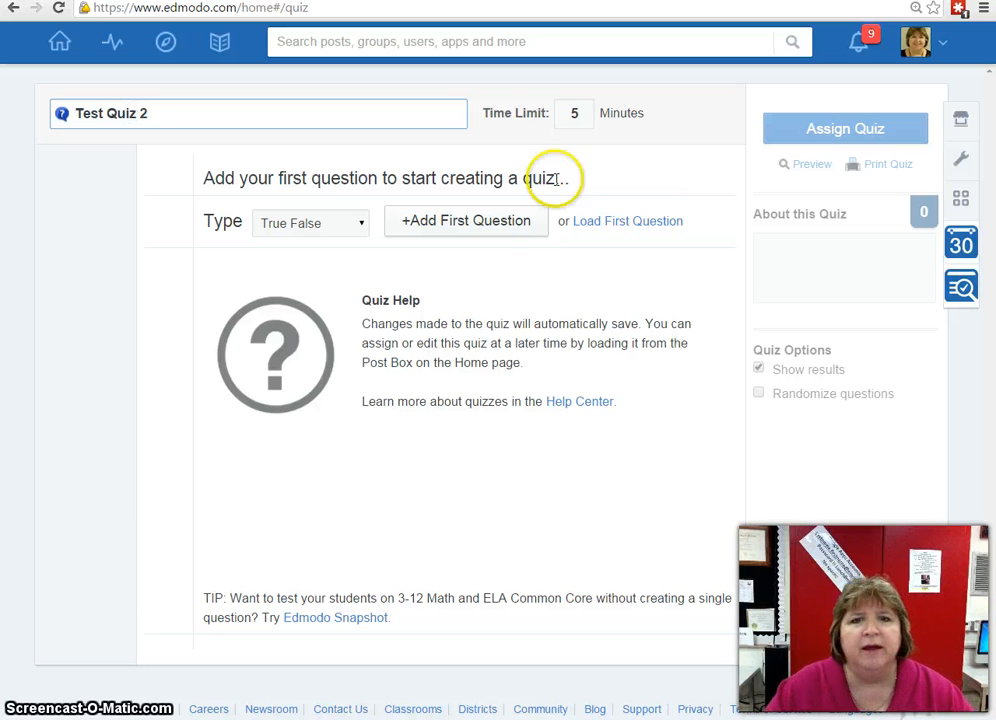
click(485, 221)
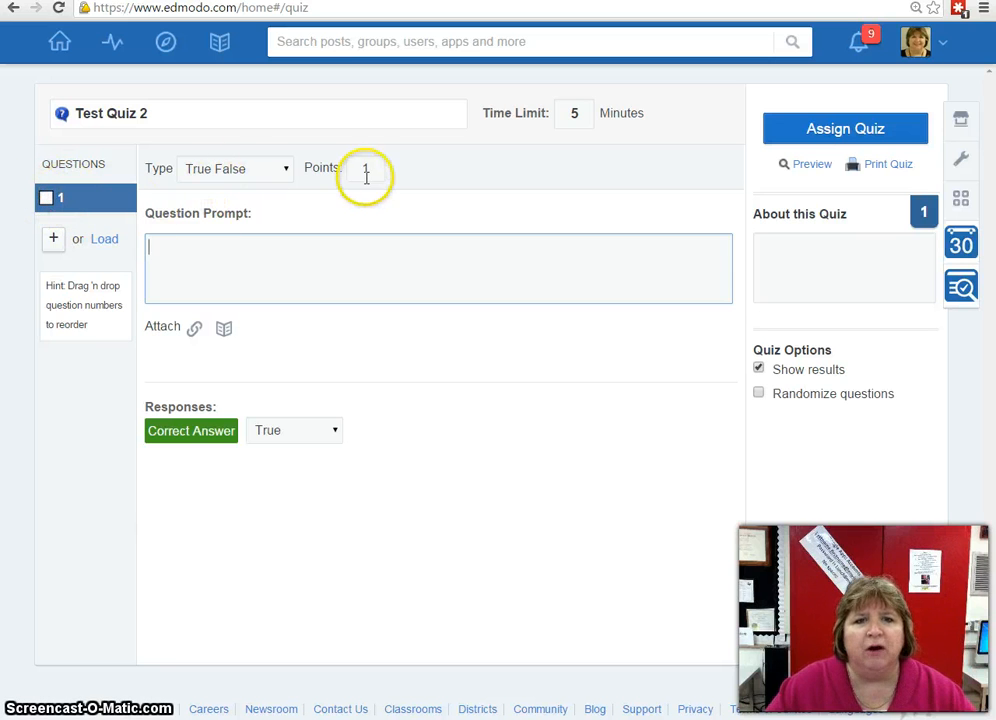
Step: Set the first question's points to 50 and place the cursor in its empty question prompt
click(367, 168)
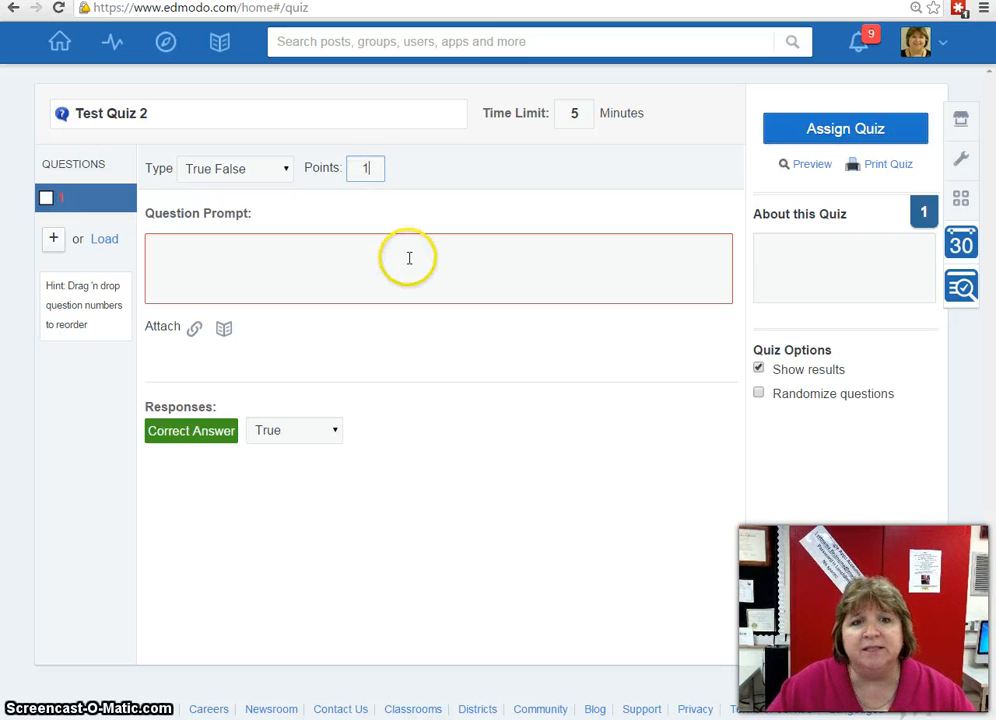
key(BackSpace)
text(50)
click(409, 258)
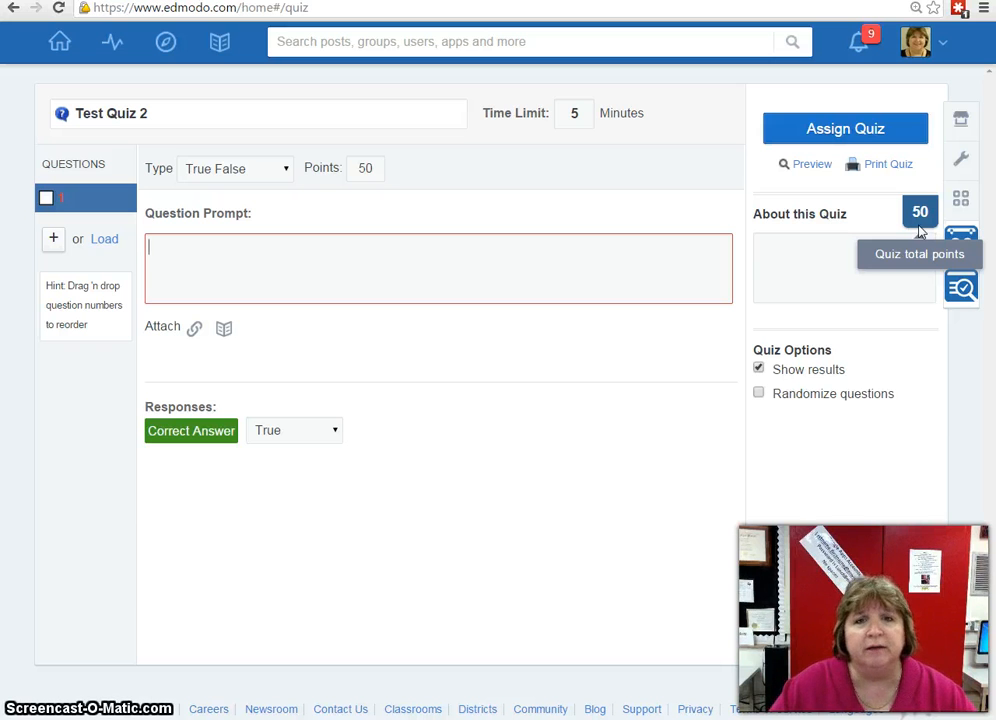
Step: Enter "One of Santa Anna prosthetic legs is located in Illinois." as the first question's prompt
click(338, 251)
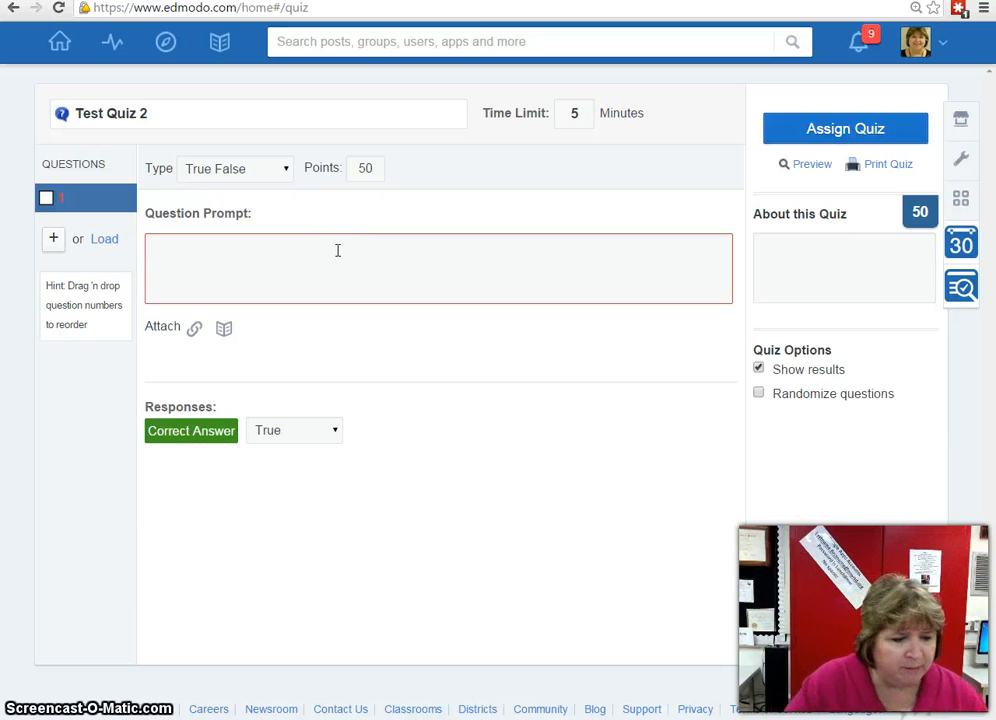
text(One )
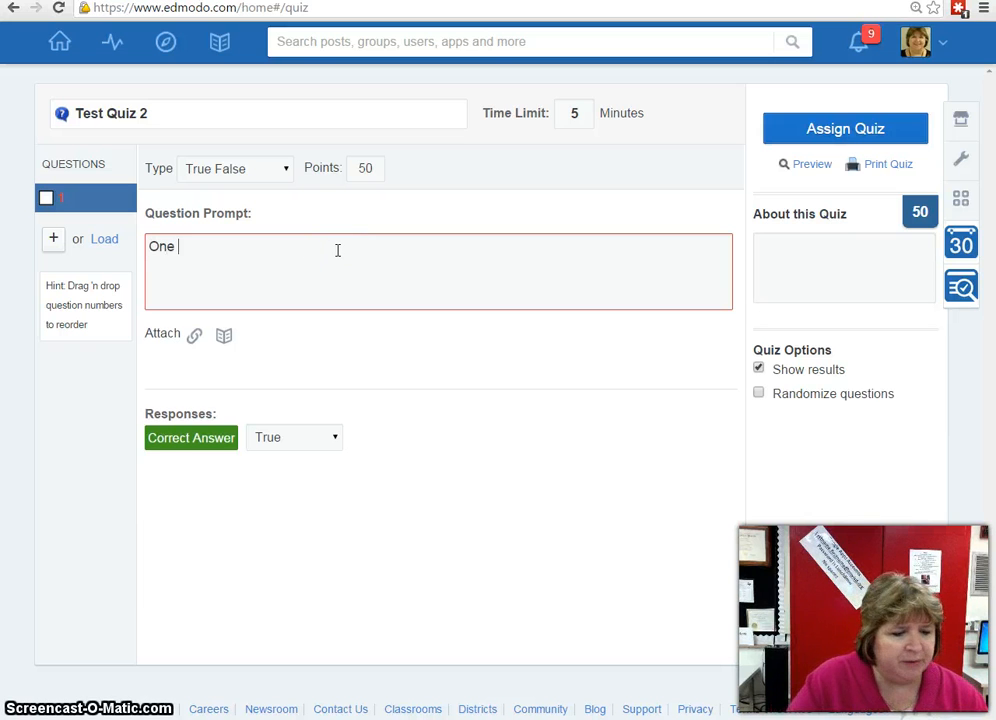
text(of Santa Anna)
key(BackSpace)
text(na)
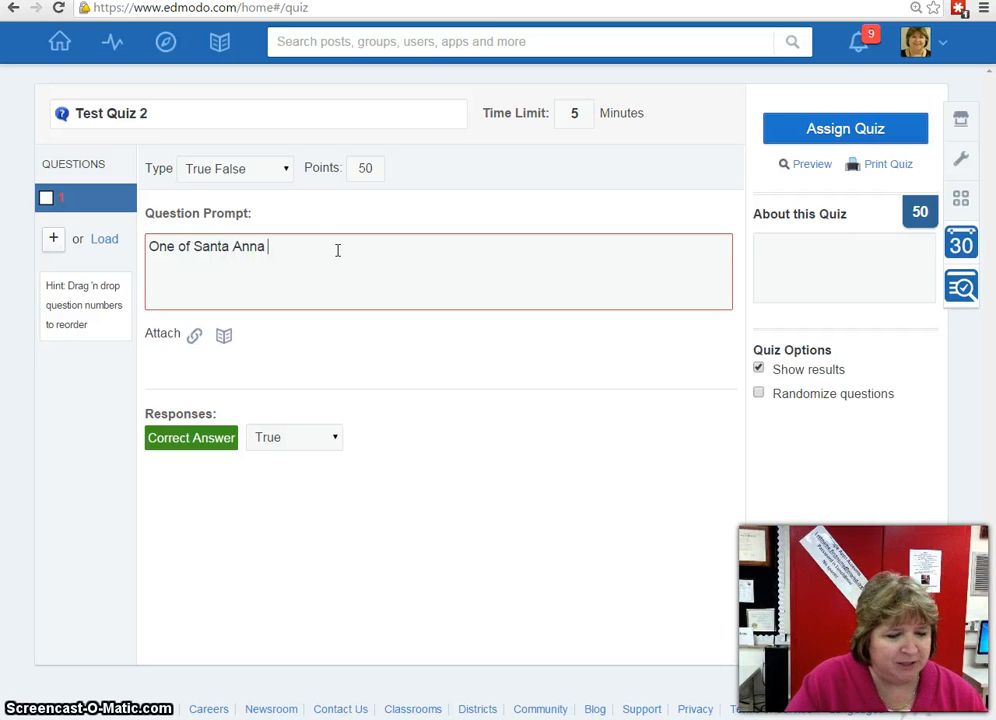
text(prosthetic legs is)
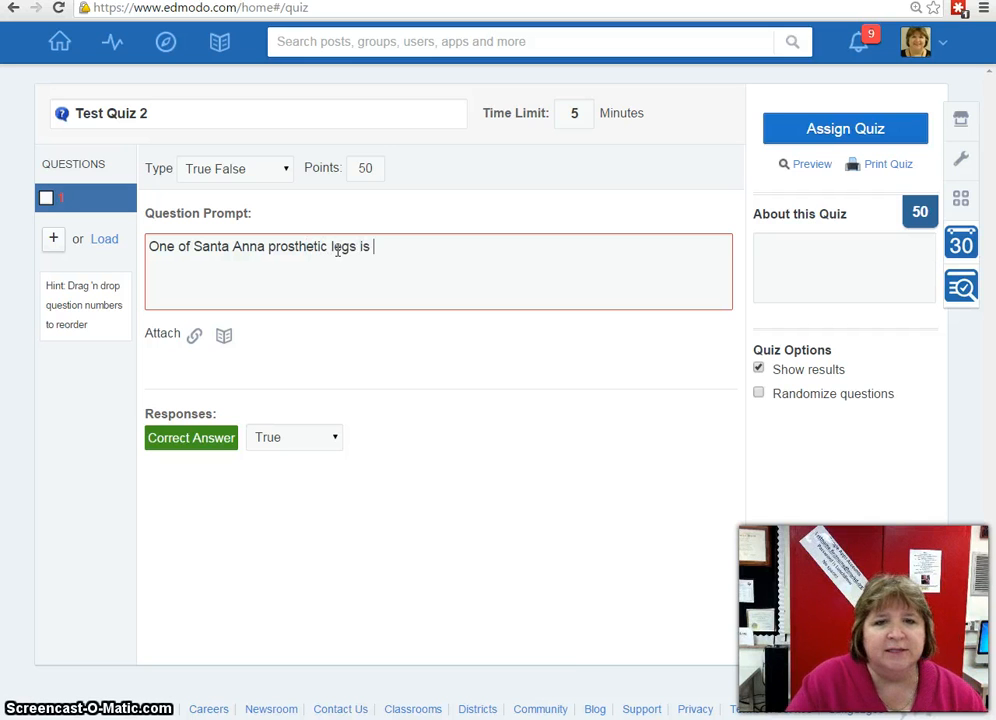
text( located in Illinois.)
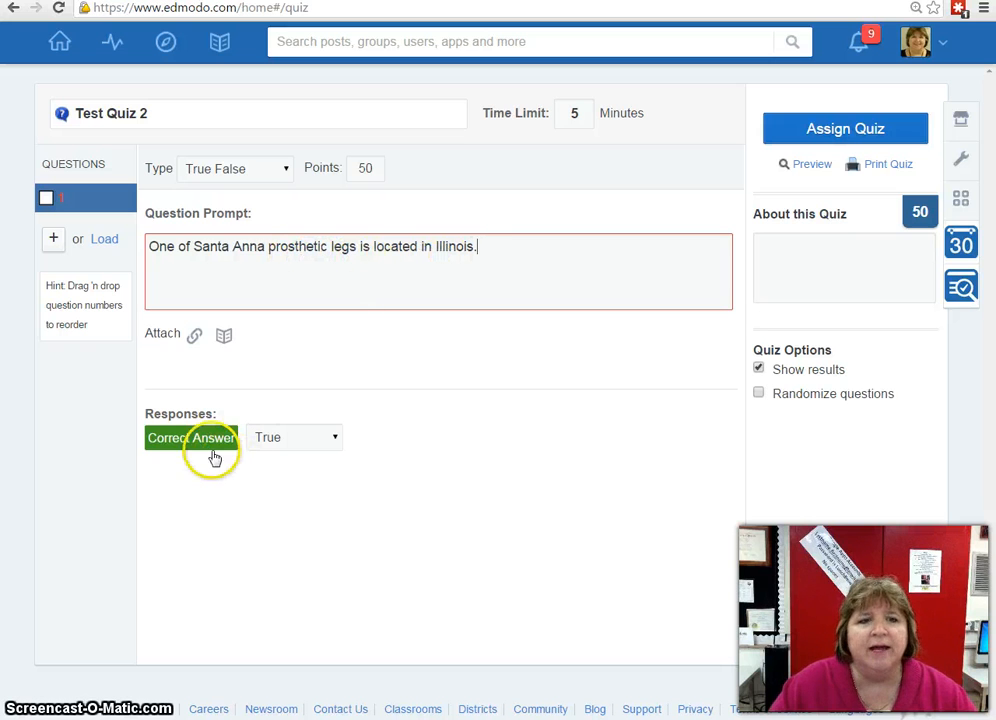
Step: Set the first question's correct answer to True
click(318, 442)
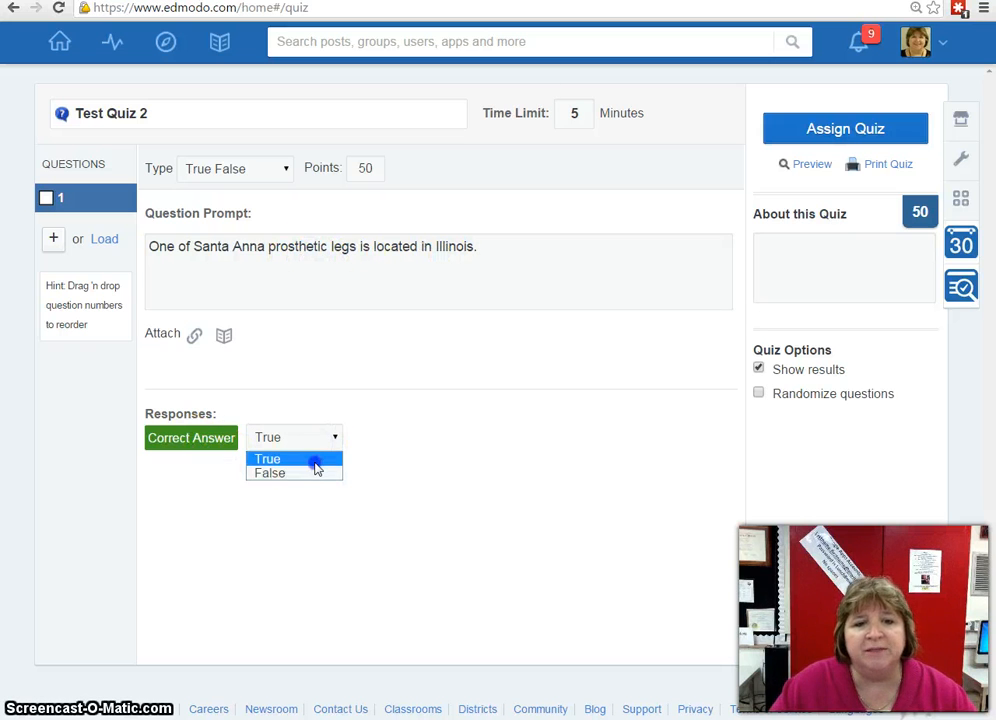
click(313, 461)
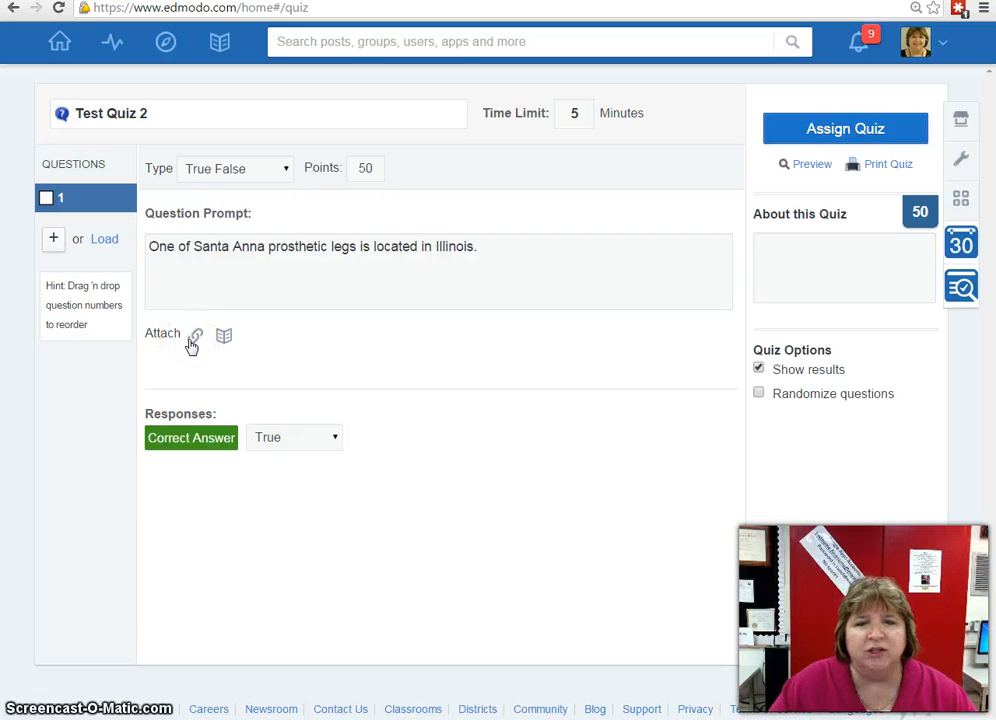
click(224, 340)
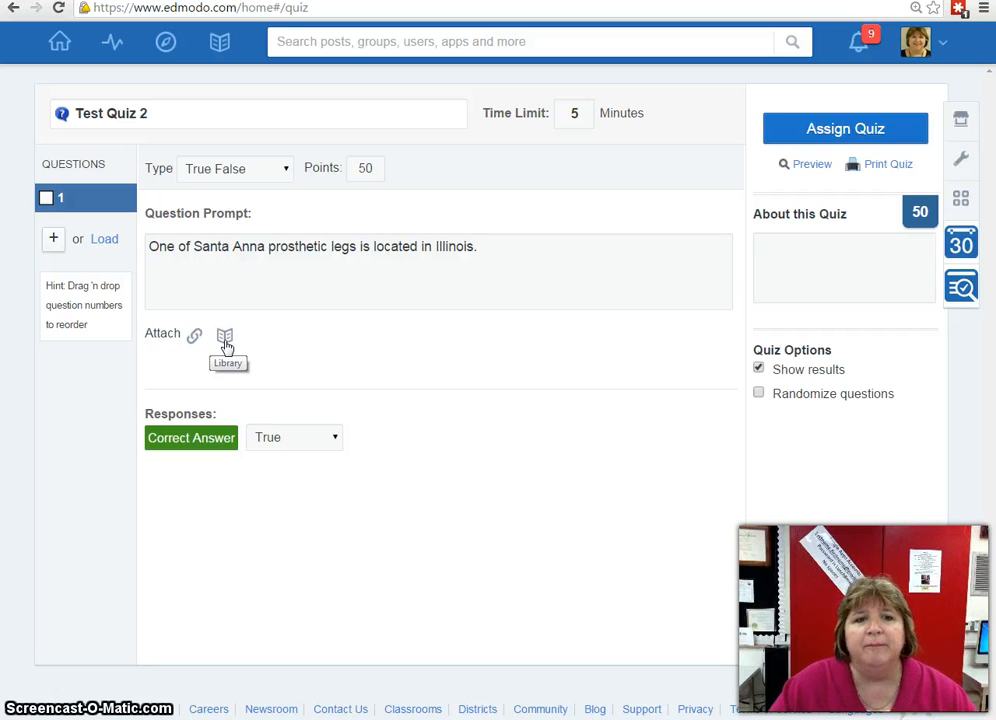
click(291, 381)
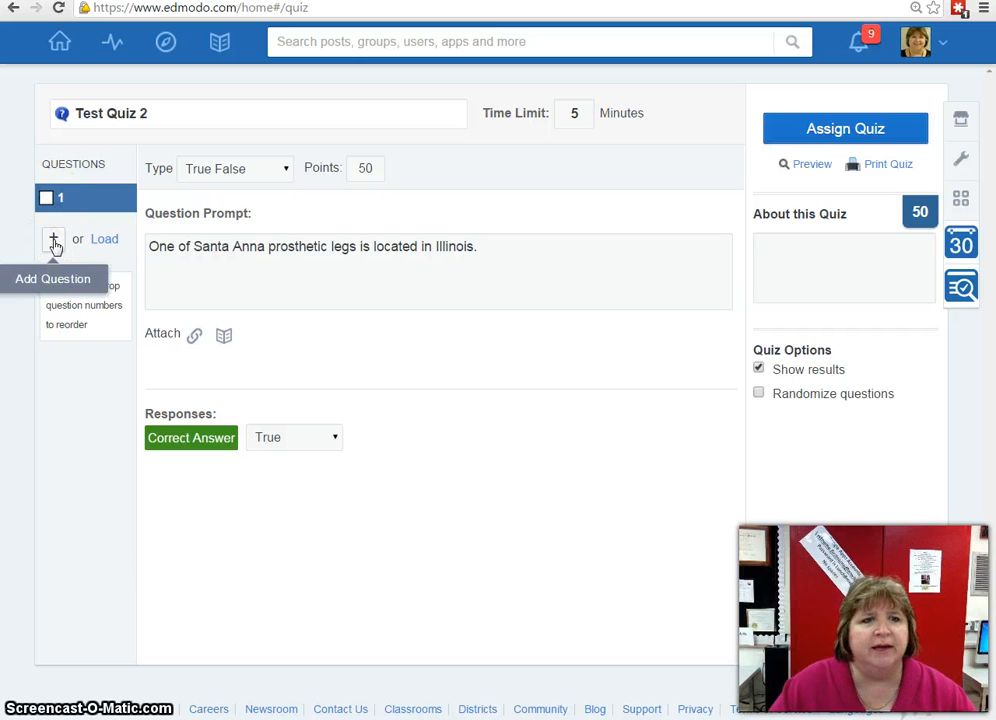
Step: Add a second question, set its type to Multiple Choice and make it worth 50 points
click(54, 244)
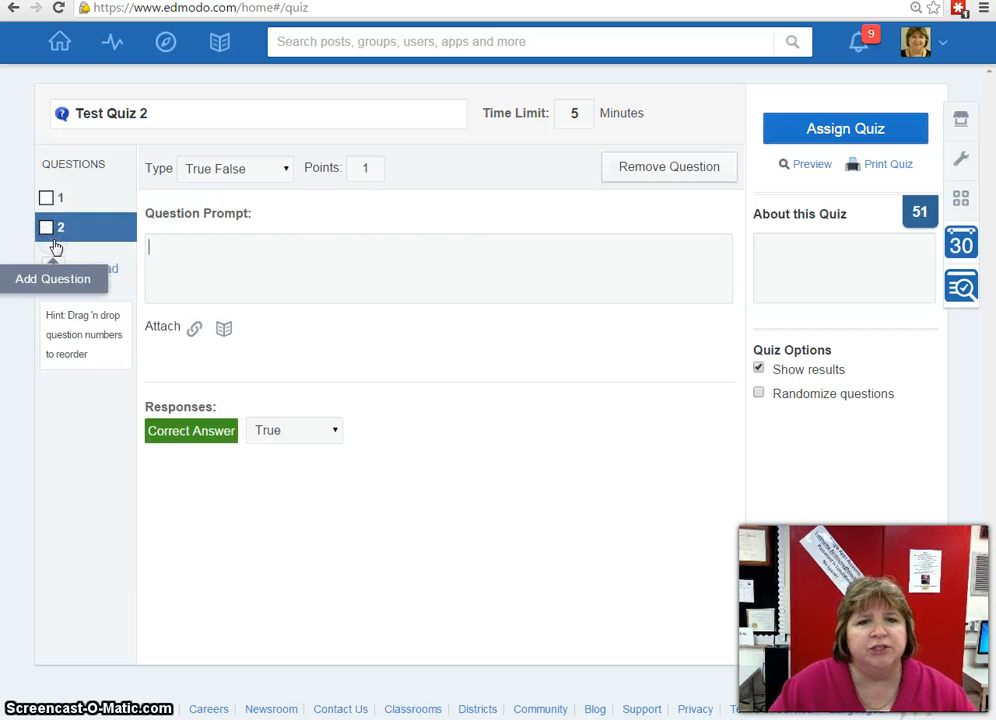
click(236, 170)
click(240, 191)
click(372, 168)
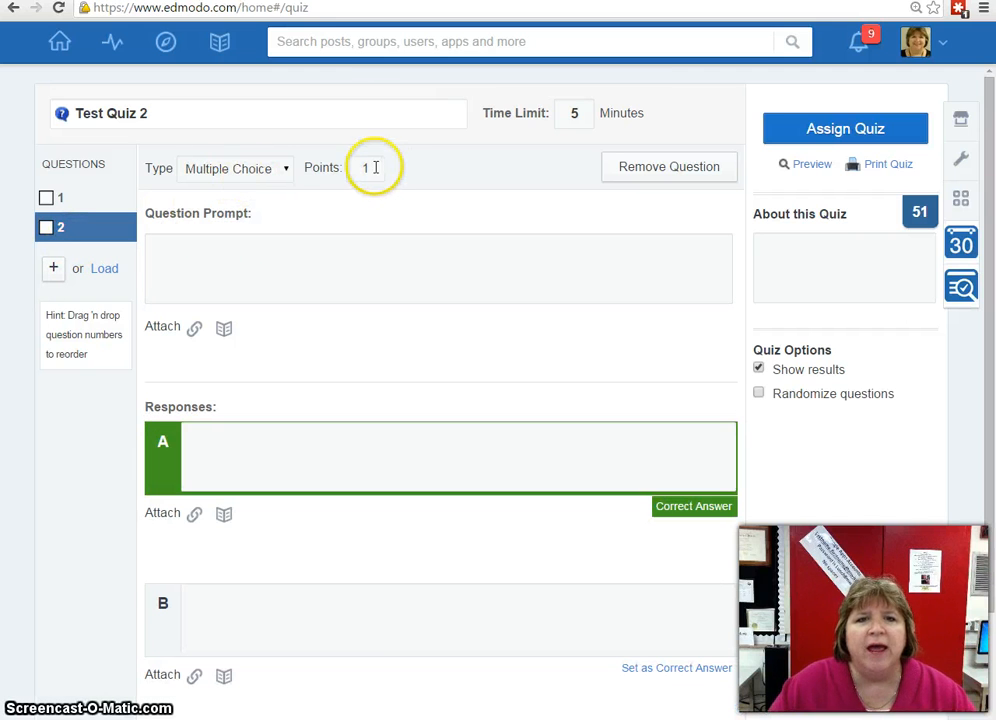
key(BackSpace)
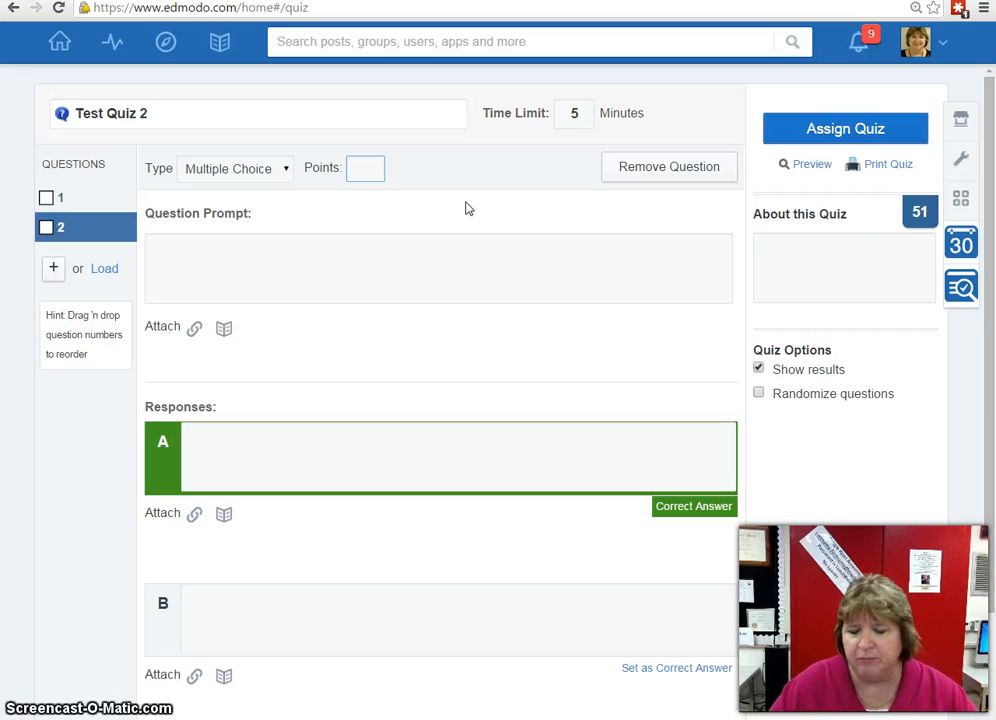
text(50)
Step: Enter "The earth's axis is tilted at an angle of:" as the second question's prompt
click(362, 262)
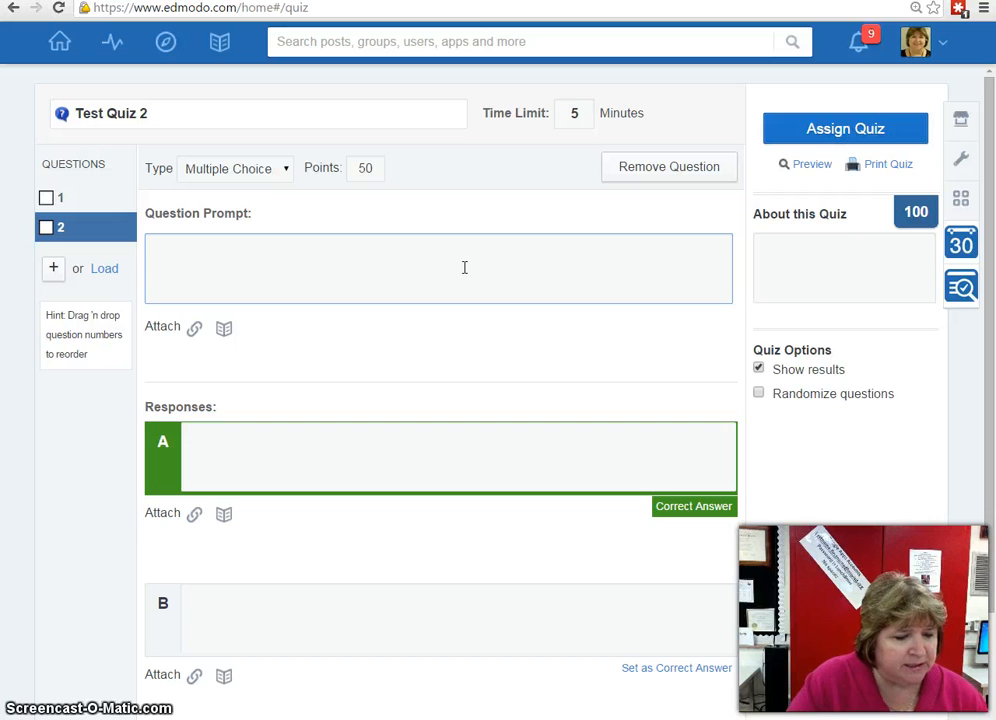
text(The earth's axis)
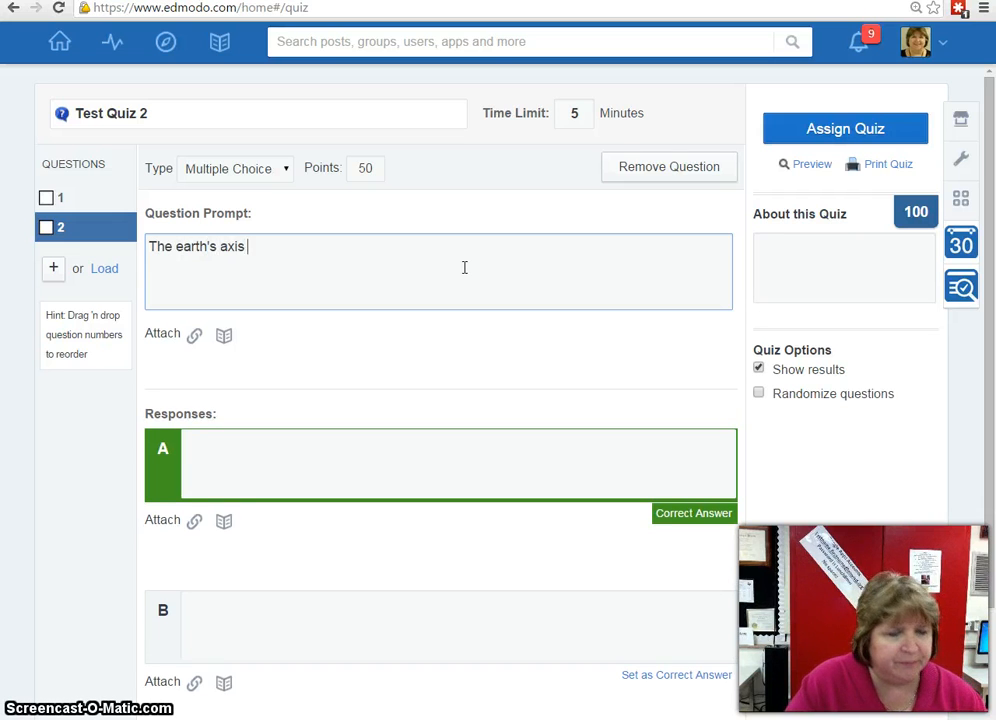
text(tel)
key(BackSpace)
key(BackSpace)
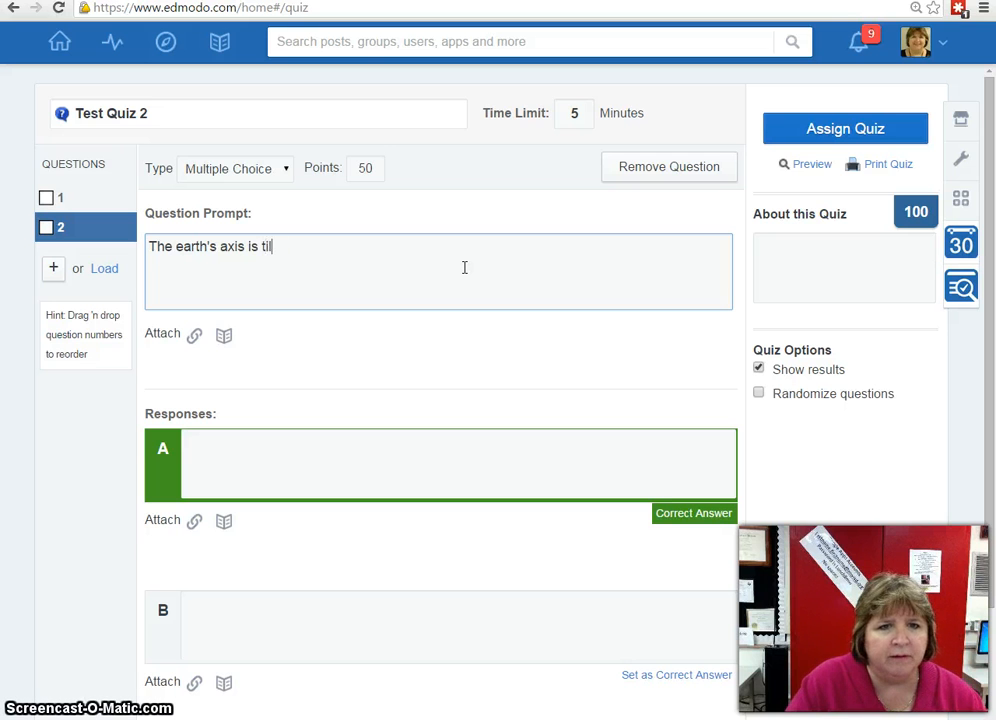
text(ilted at an )
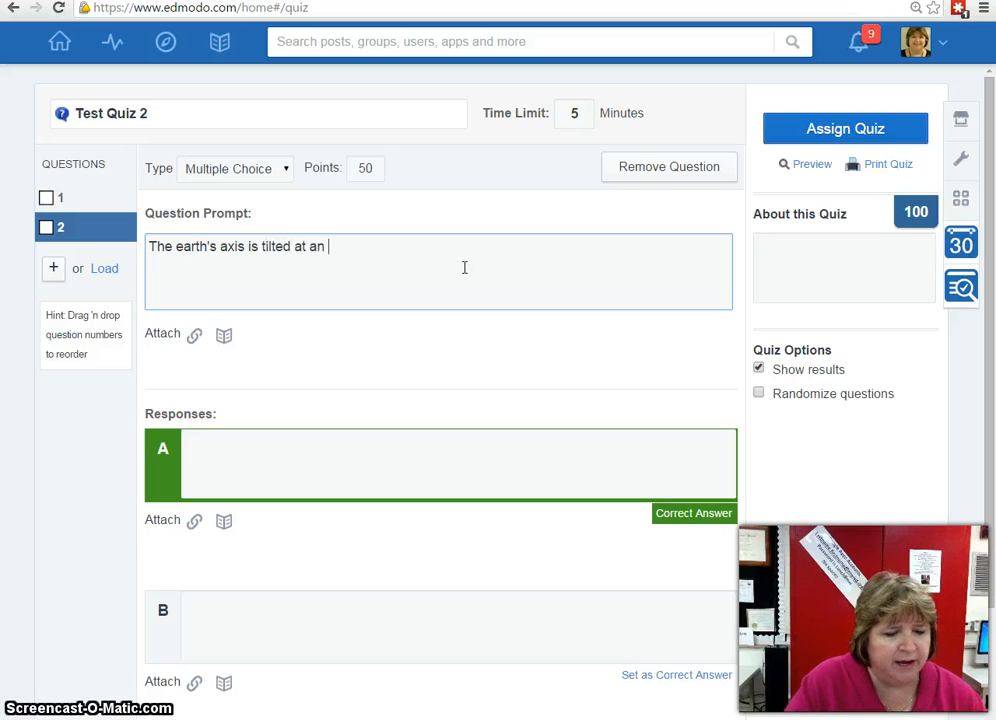
text(angle of:)
Step: Fill in response A with "52.1 degrees" and response B with "23.5 degrees" for the second question
click(328, 463)
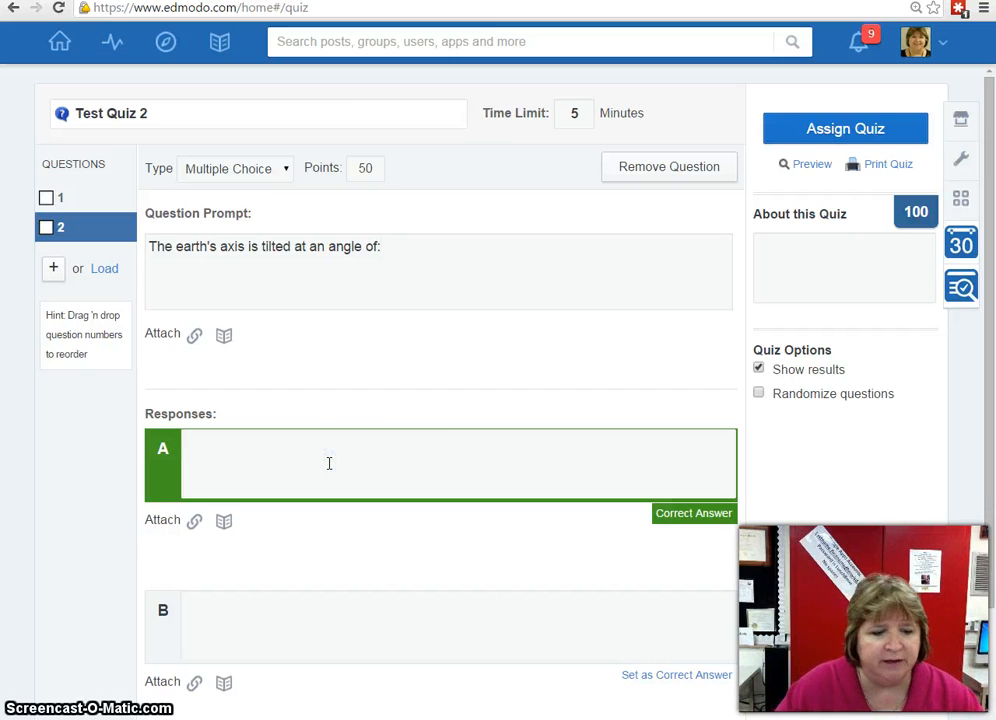
text(52.1)
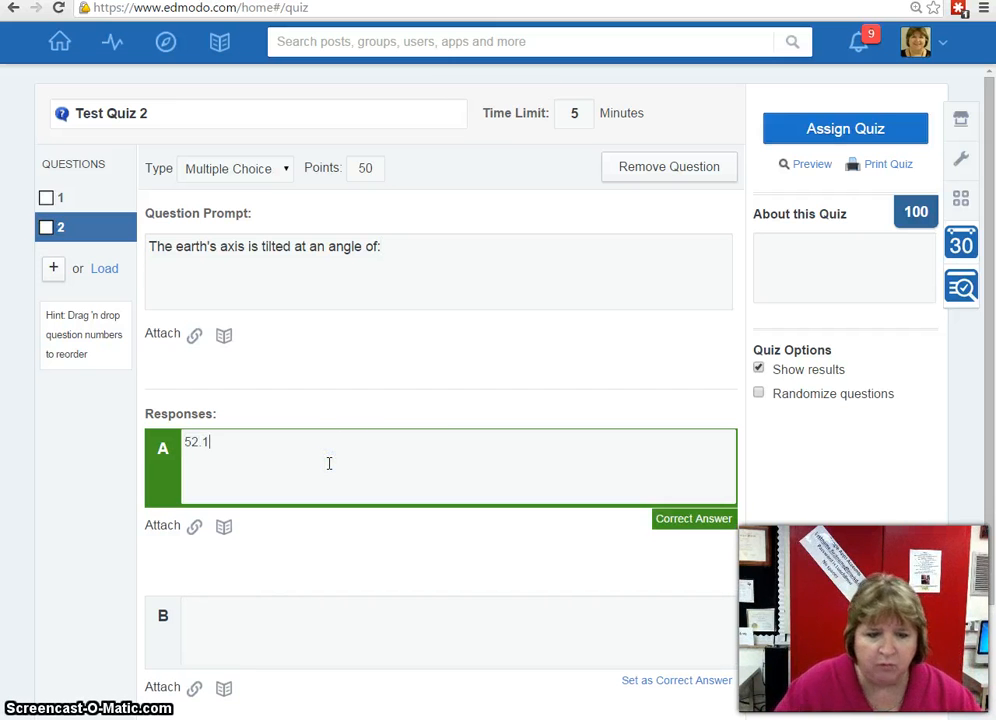
text( degree)
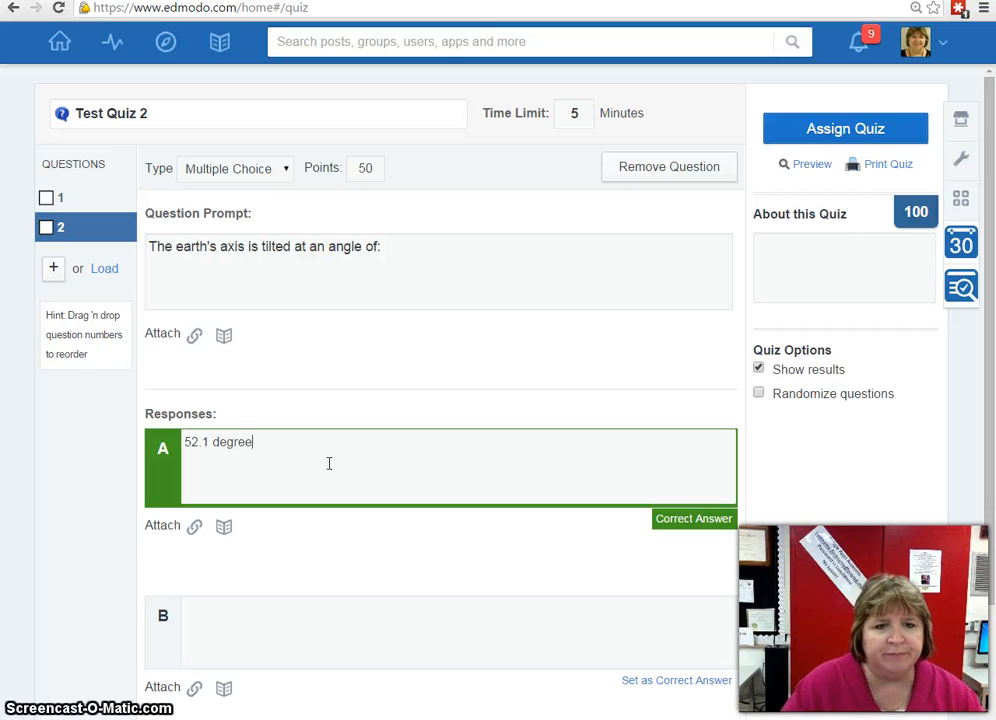
text(s)
scroll(300, 600, down, 1)
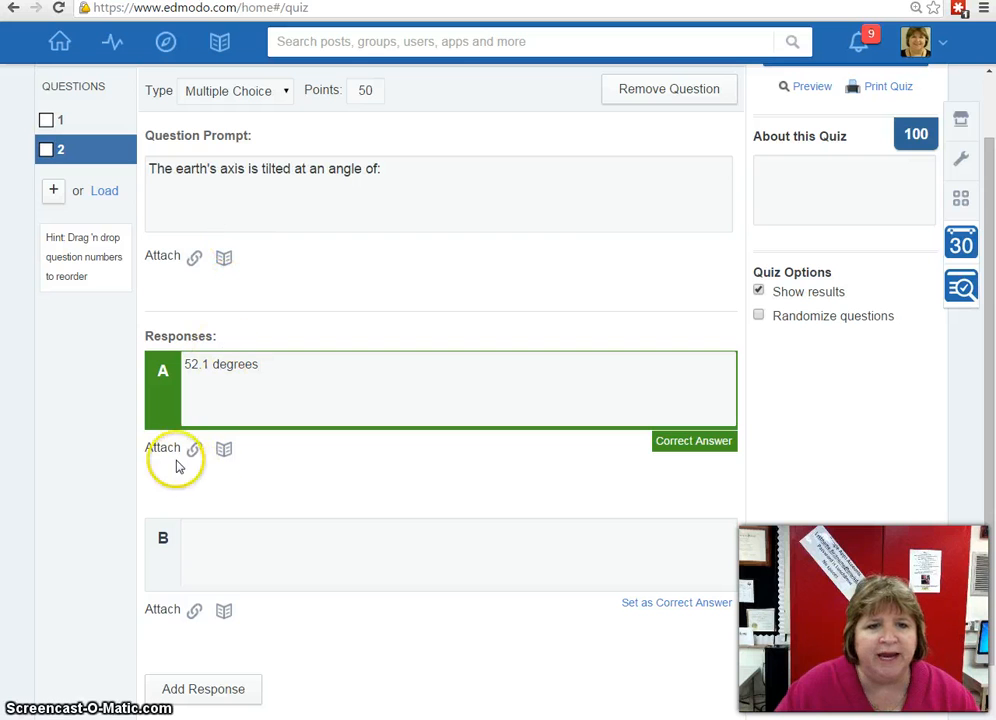
click(248, 535)
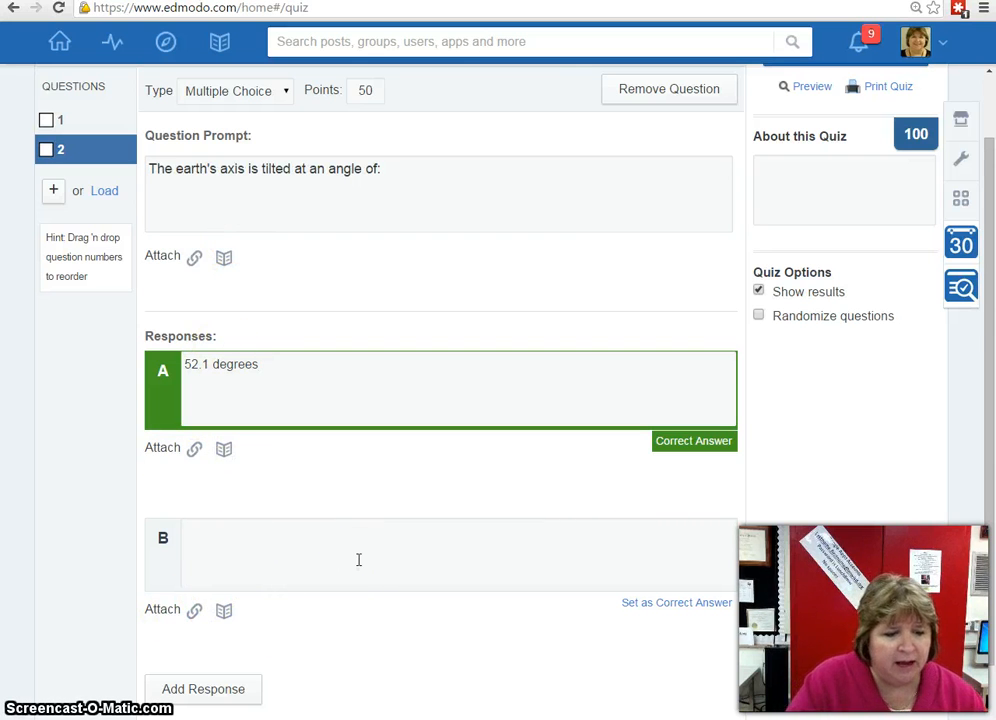
text(23.5)
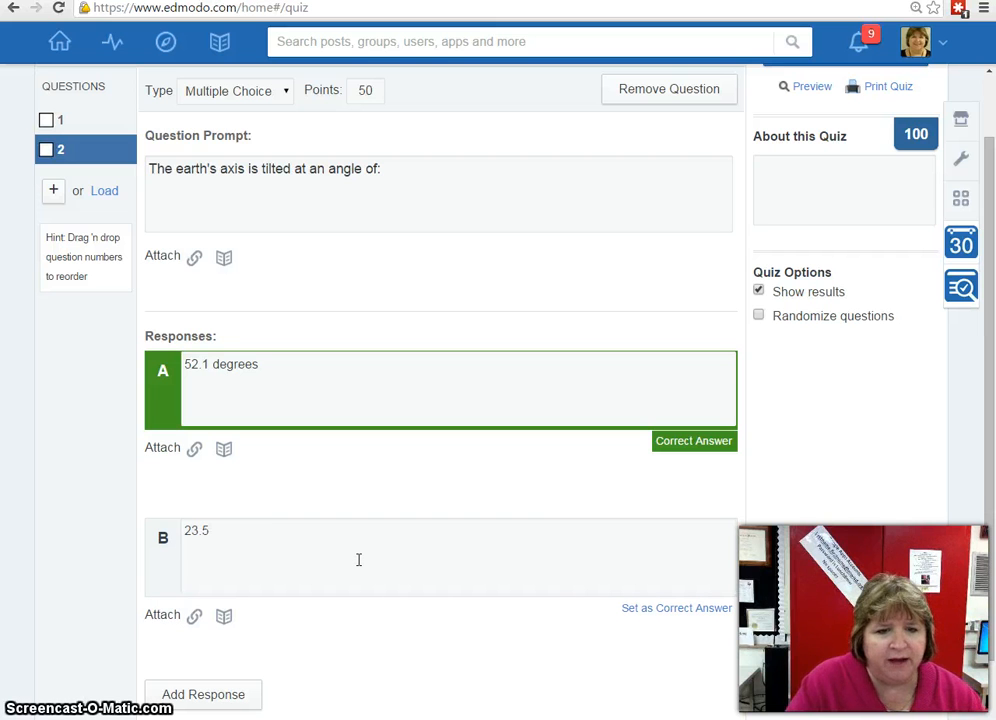
text( degrees)
click(317, 556)
Step: Add a third response to the second question reading "there is no tilt on earth's axis"
click(212, 698)
click(231, 700)
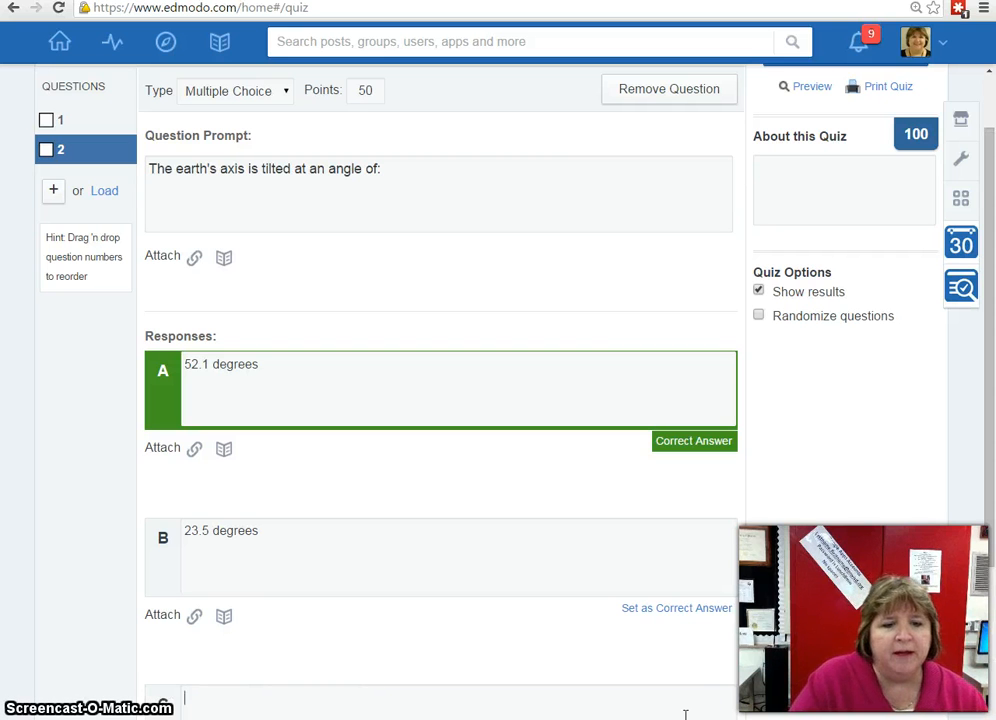
text(there is no tilt on earth's a)
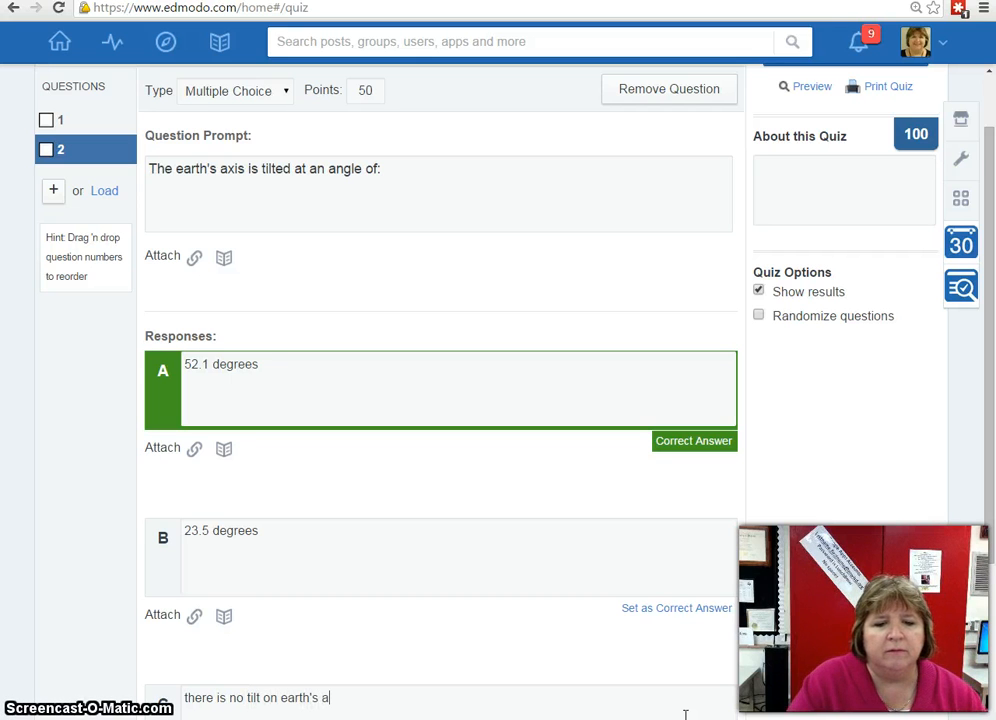
text(xi)
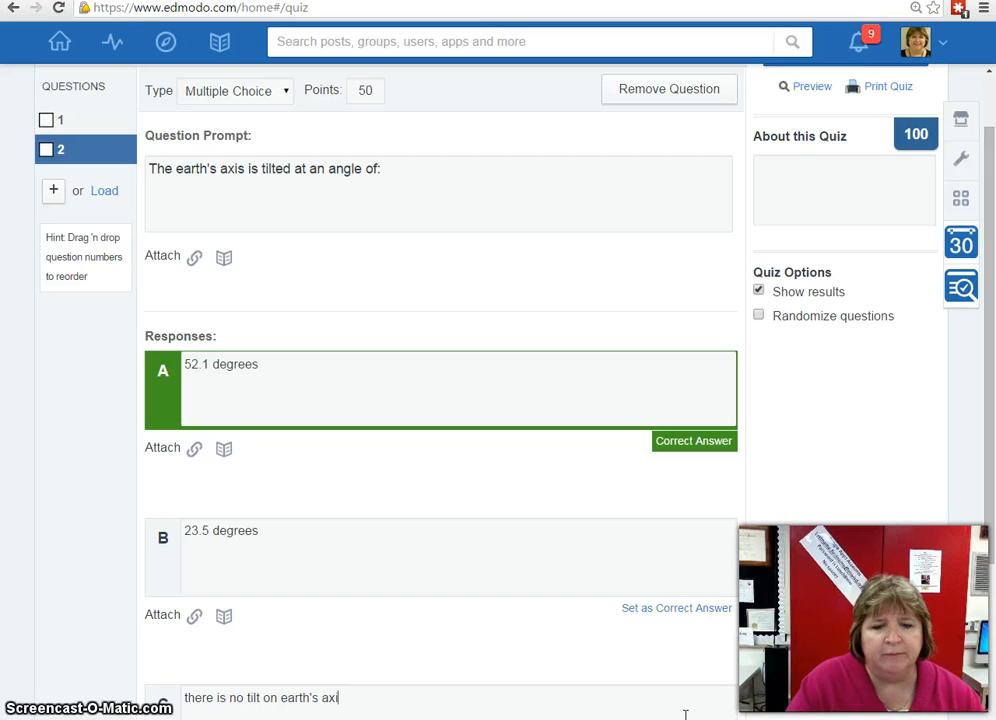
text(s)
Step: Mark response B, "23.5 degrees", as the second question's correct answer
scroll(436, 547, down, 2)
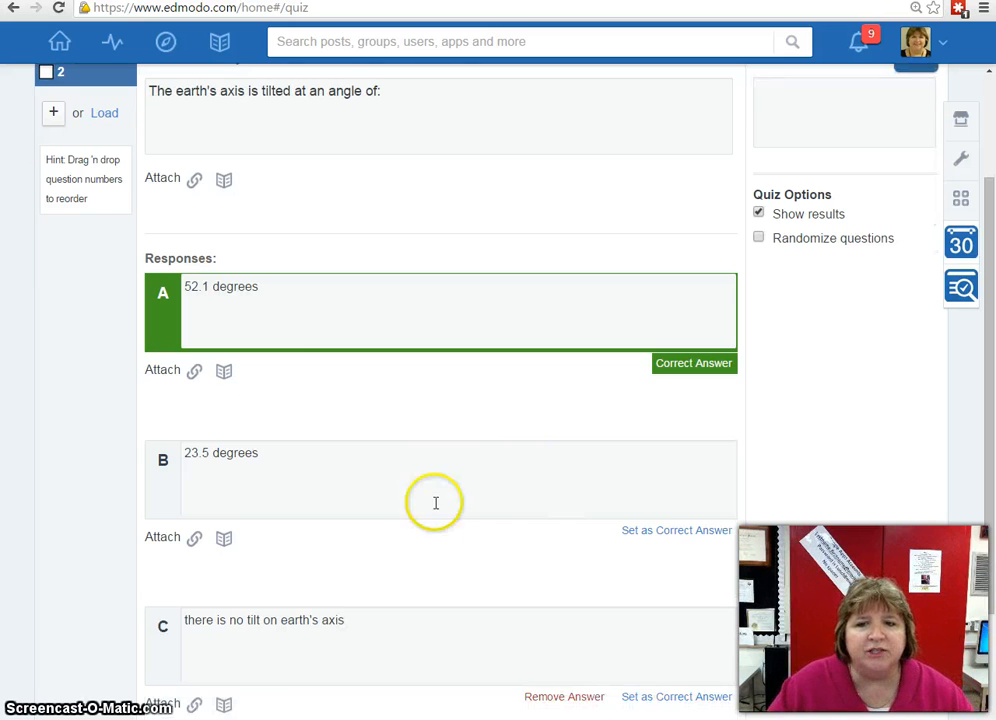
click(686, 532)
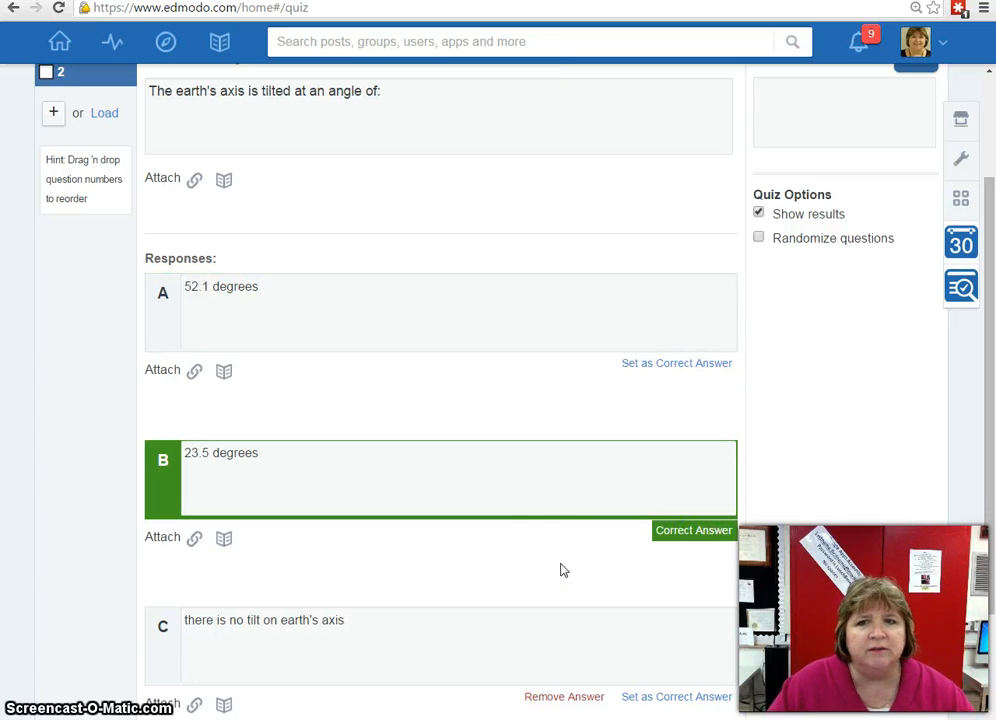
click(525, 540)
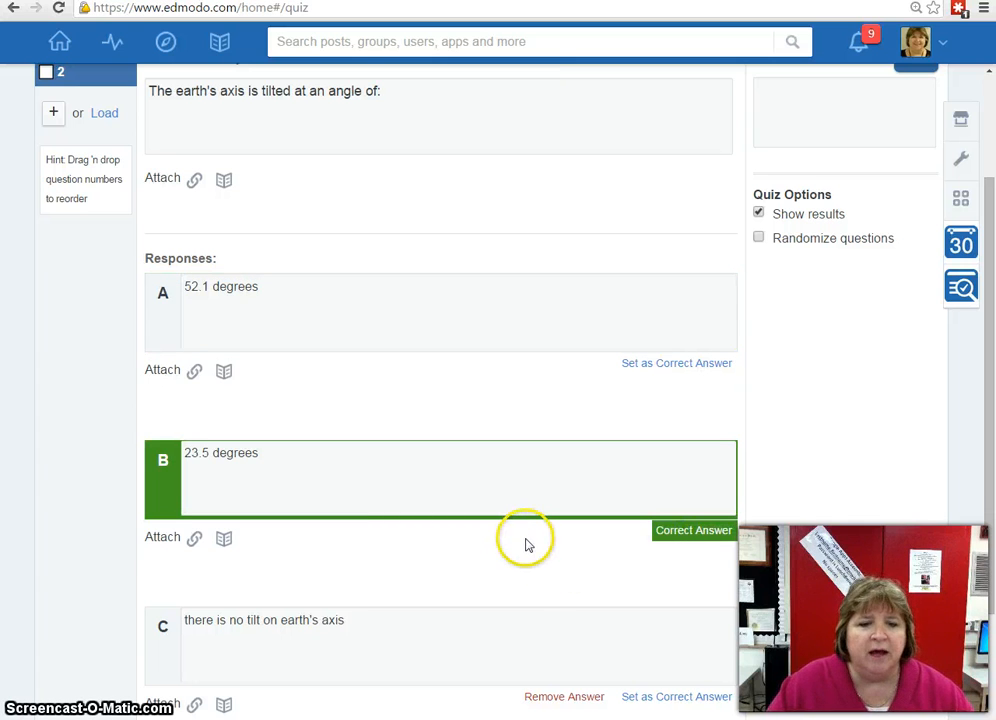
scroll(599, 593, down, 3)
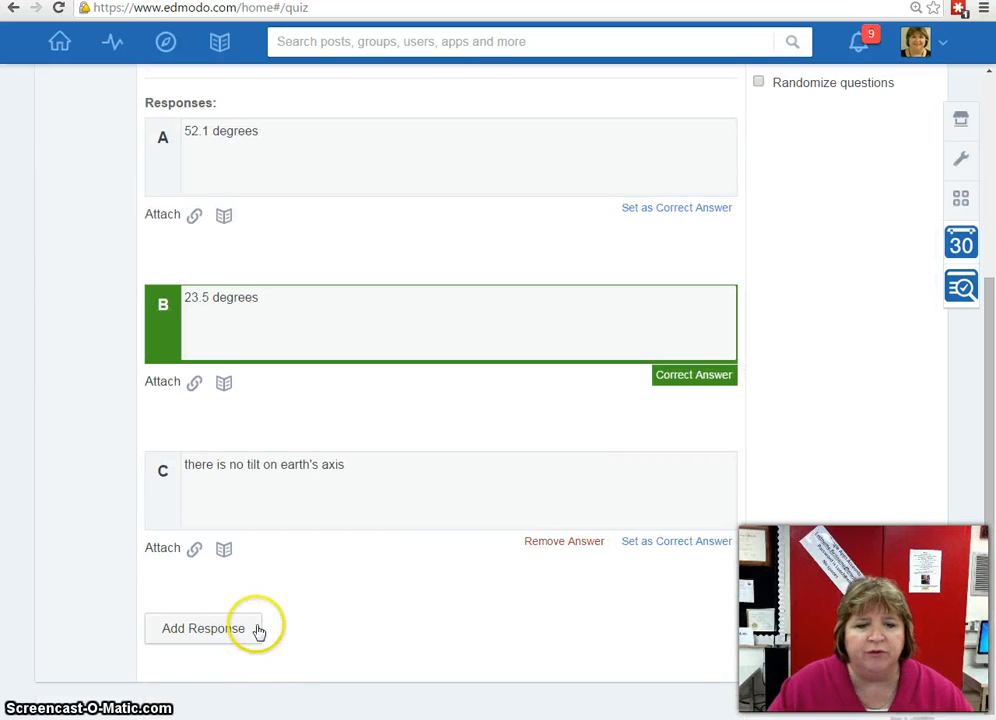
scroll(409, 582, up, 2)
scroll(409, 580, up, 1)
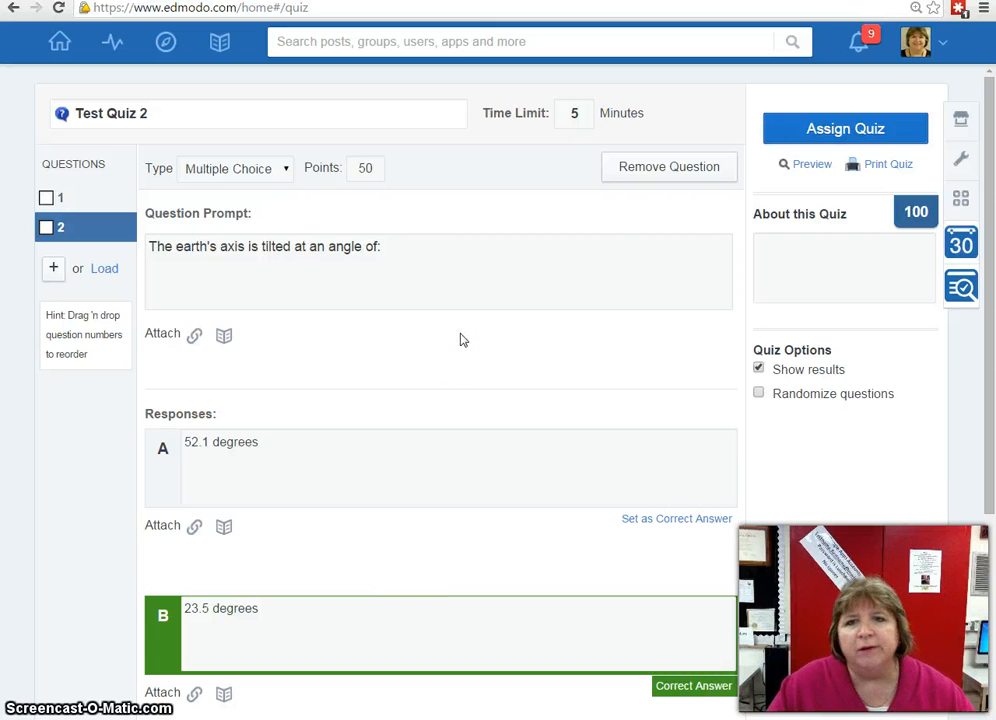
click(416, 267)
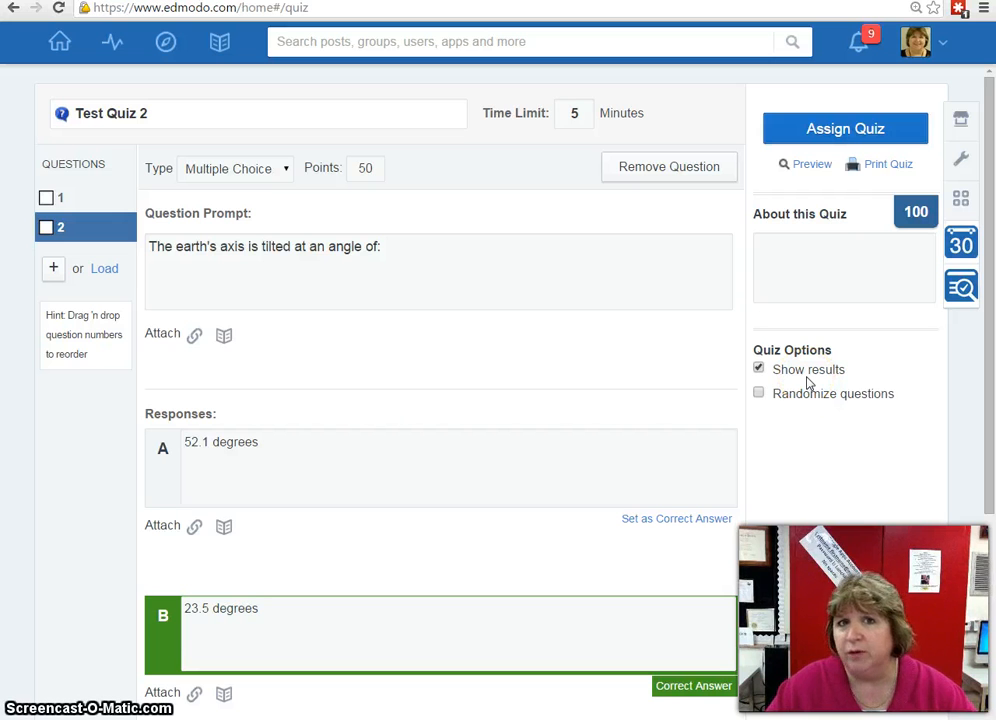
Step: Try switching the Show results quiz option off and restore it to on
click(759, 370)
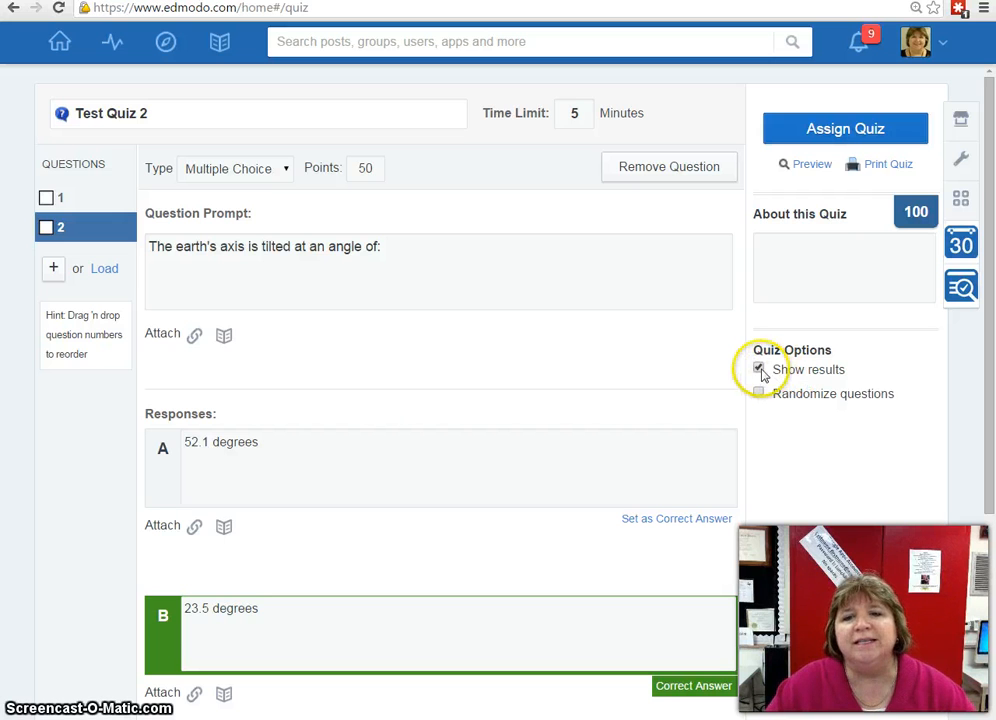
click(760, 371)
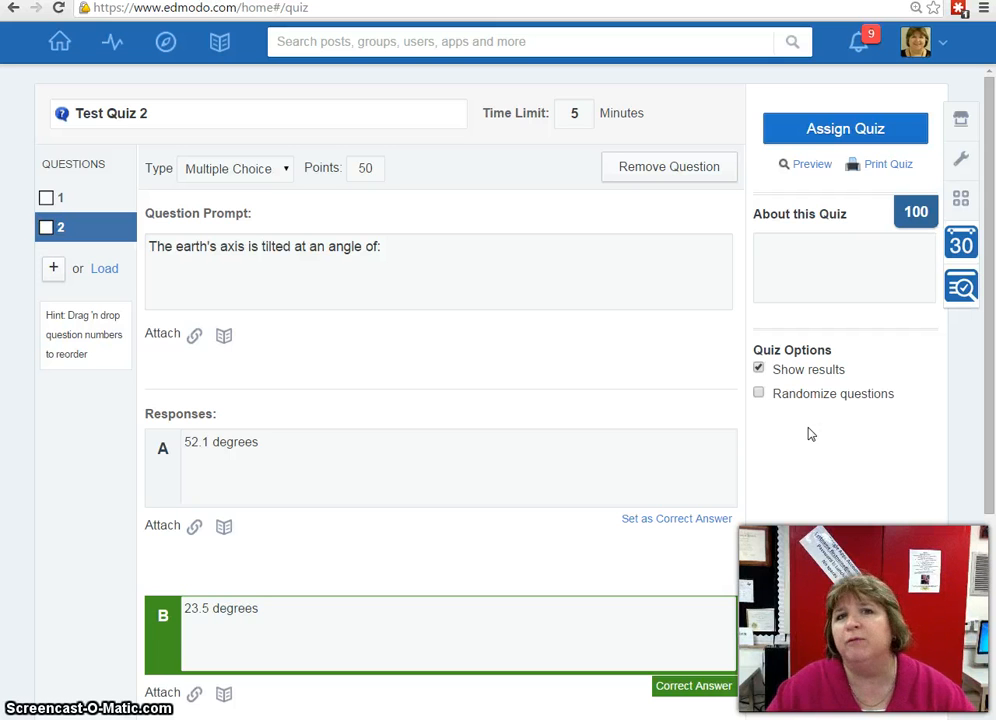
click(760, 371)
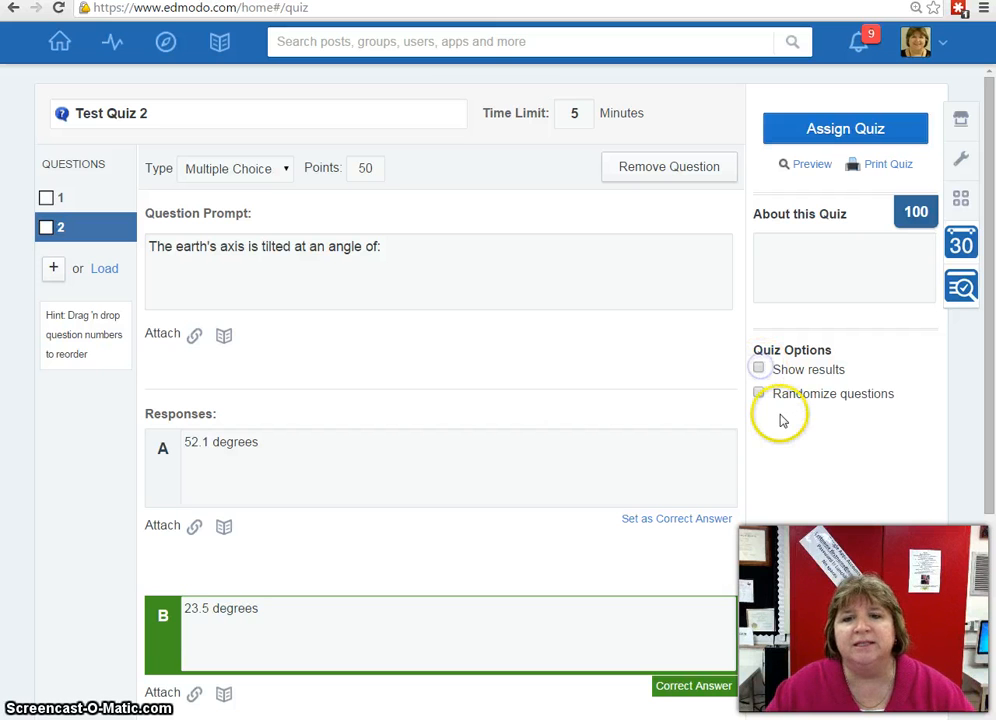
click(762, 370)
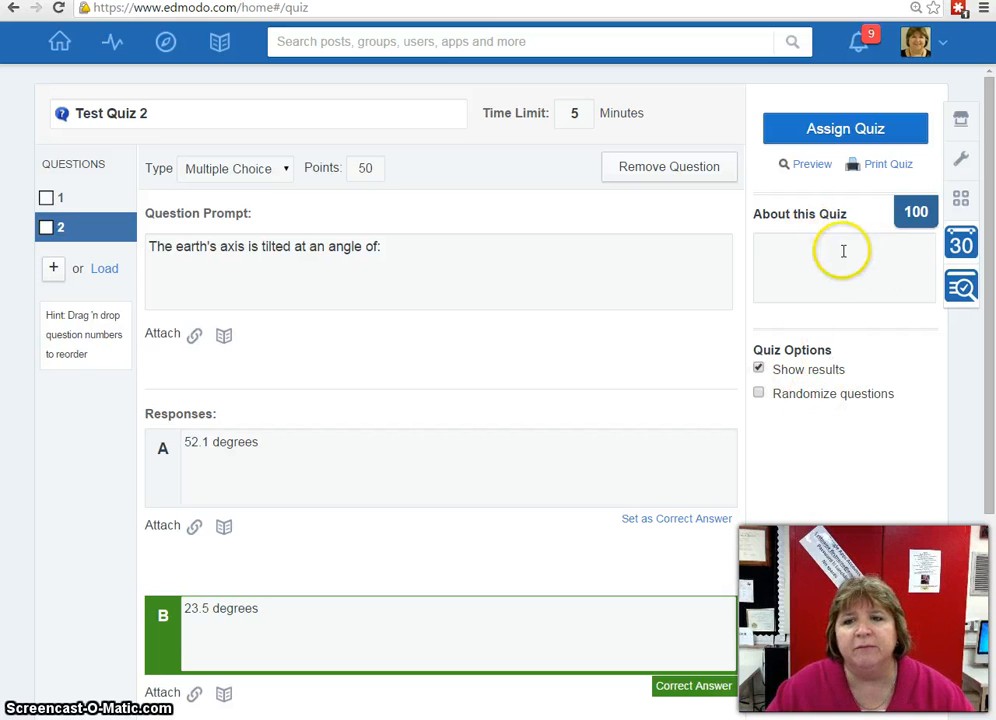
Step: Add the quiz description "Please answer all questions; note the 5 minute time limit."
click(802, 251)
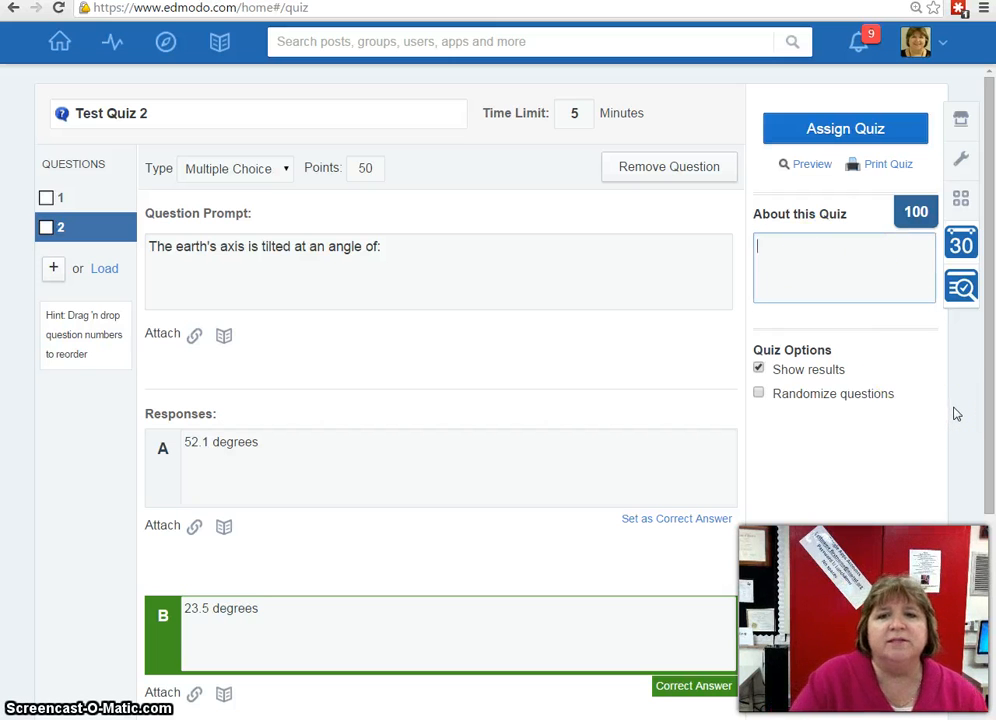
text(Please answer all que)
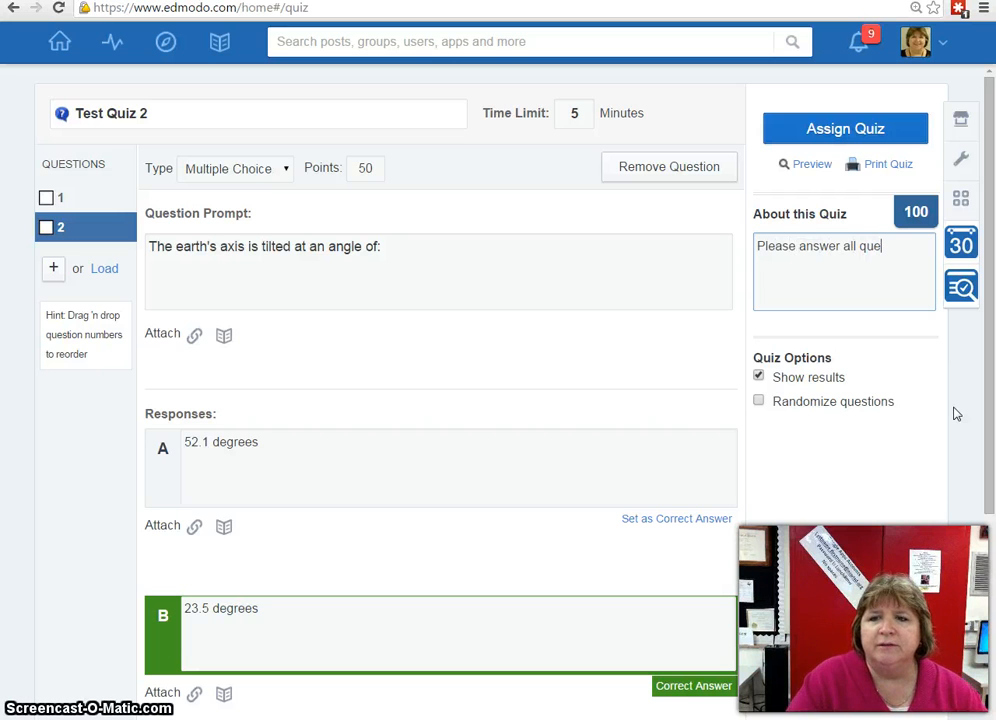
text(stions; note the 5 minute)
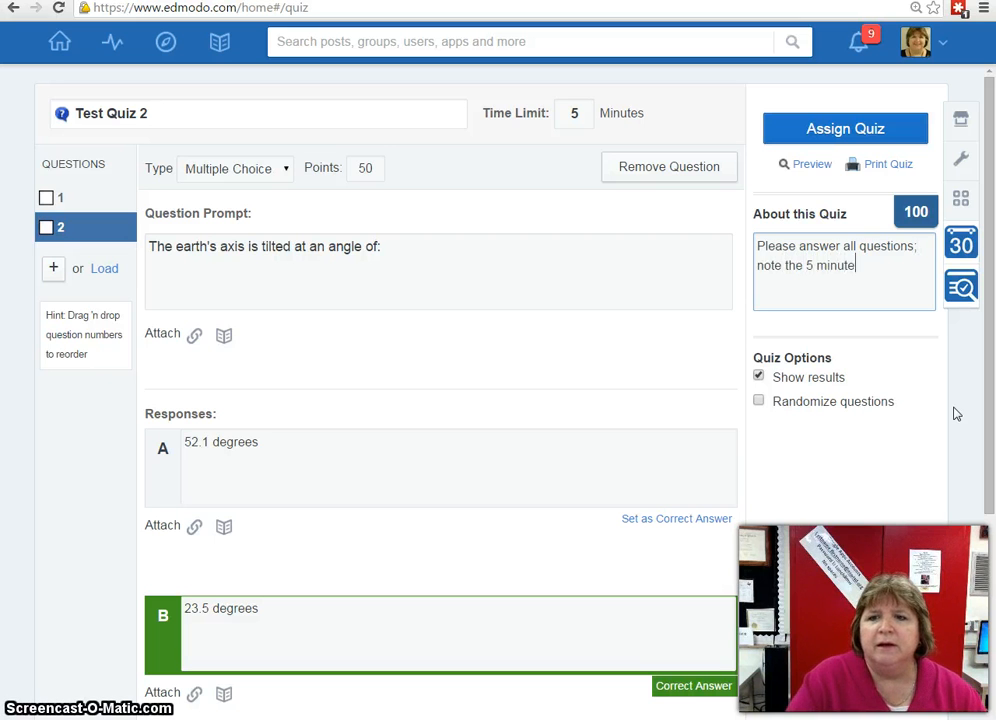
text( time limit.)
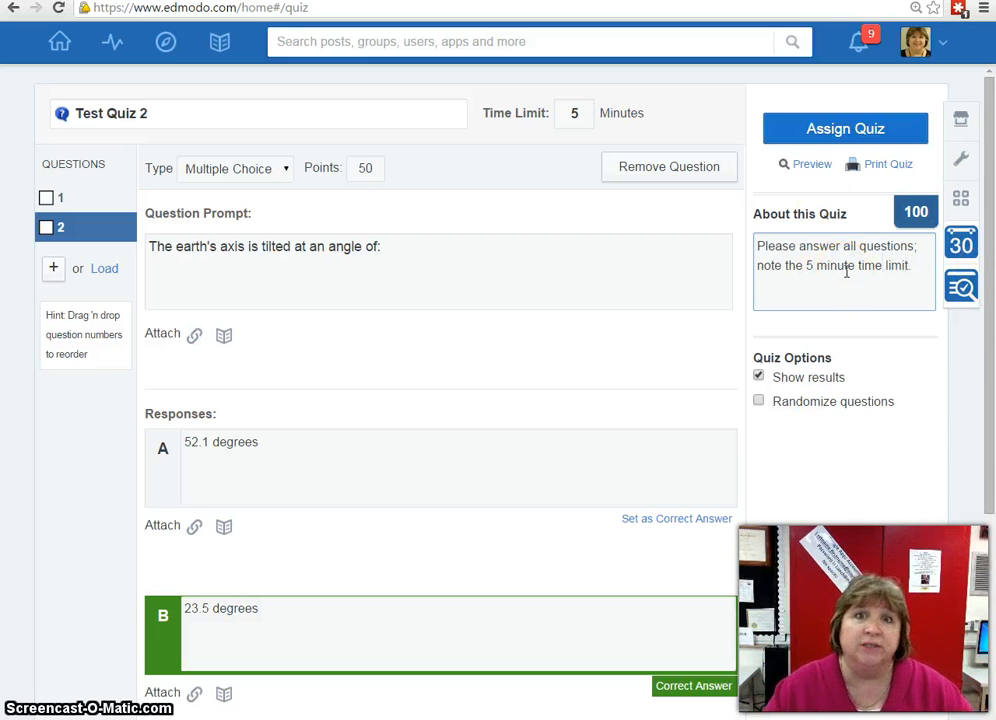
scroll(556, 413, down, 2)
scroll(556, 413, up, 2)
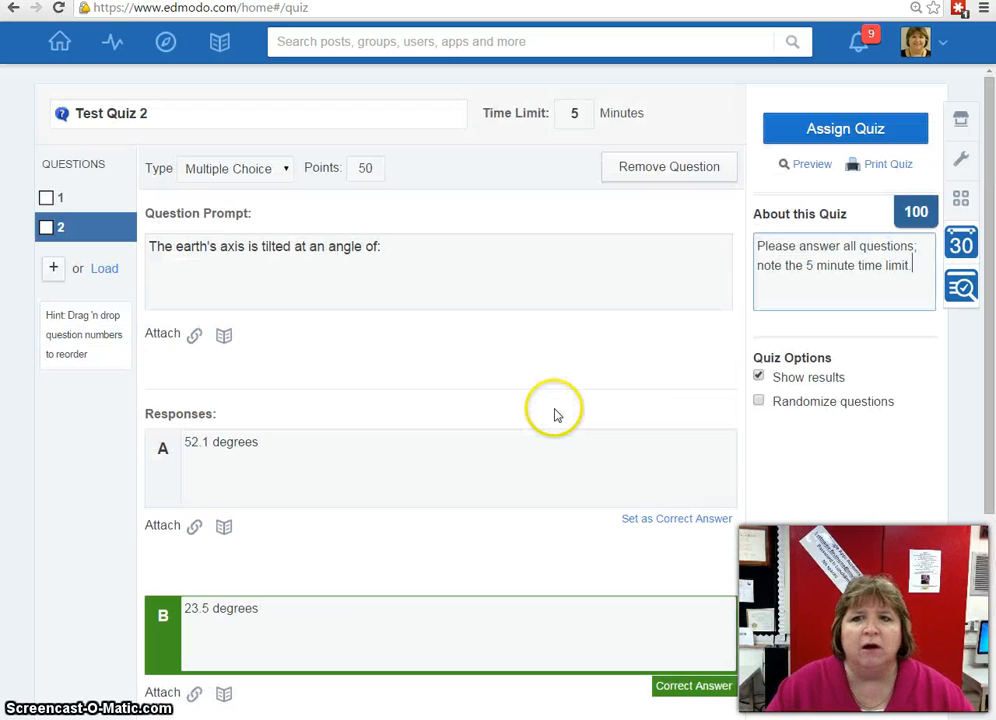
Step: Preview Test Quiz 2, answering True for question 1 and "52.1 degrees" for question 2, and submit the attempt
click(812, 165)
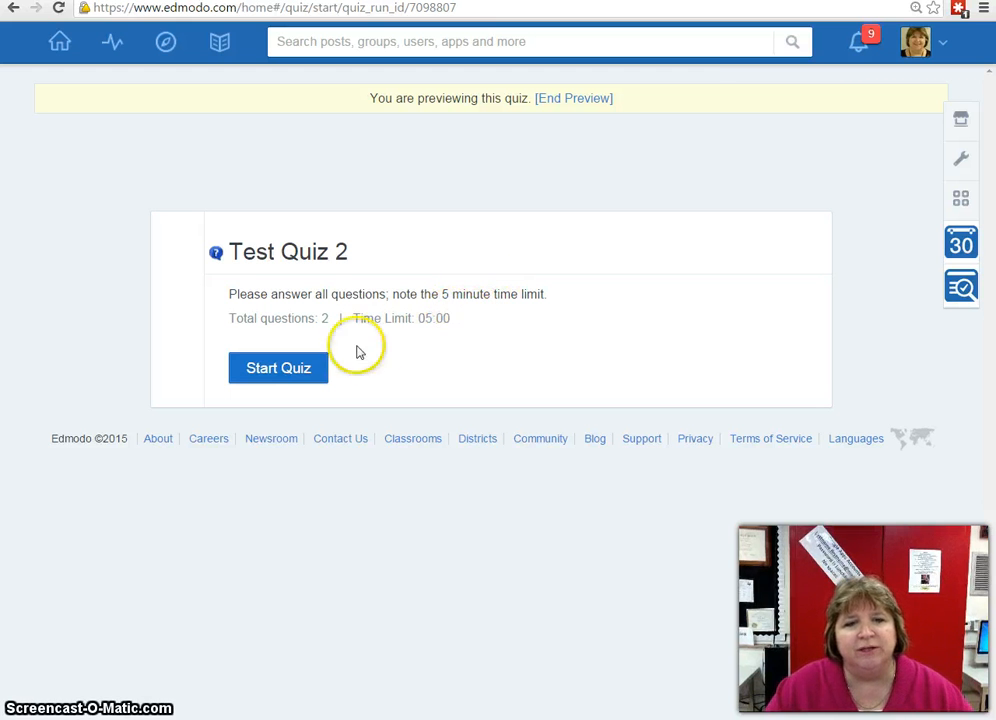
click(280, 368)
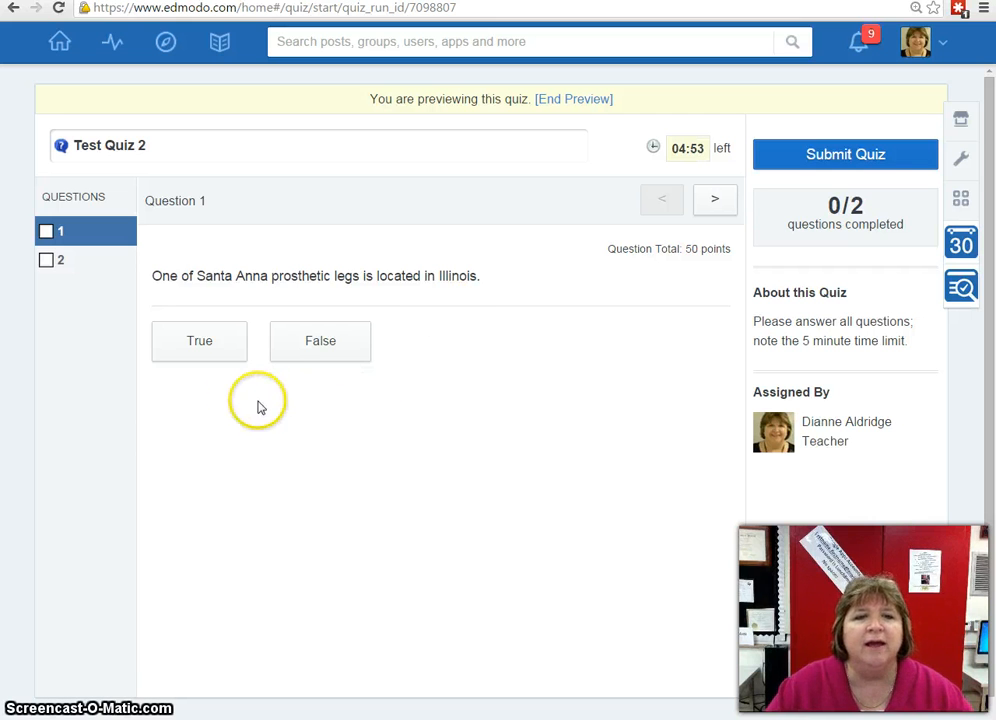
click(216, 352)
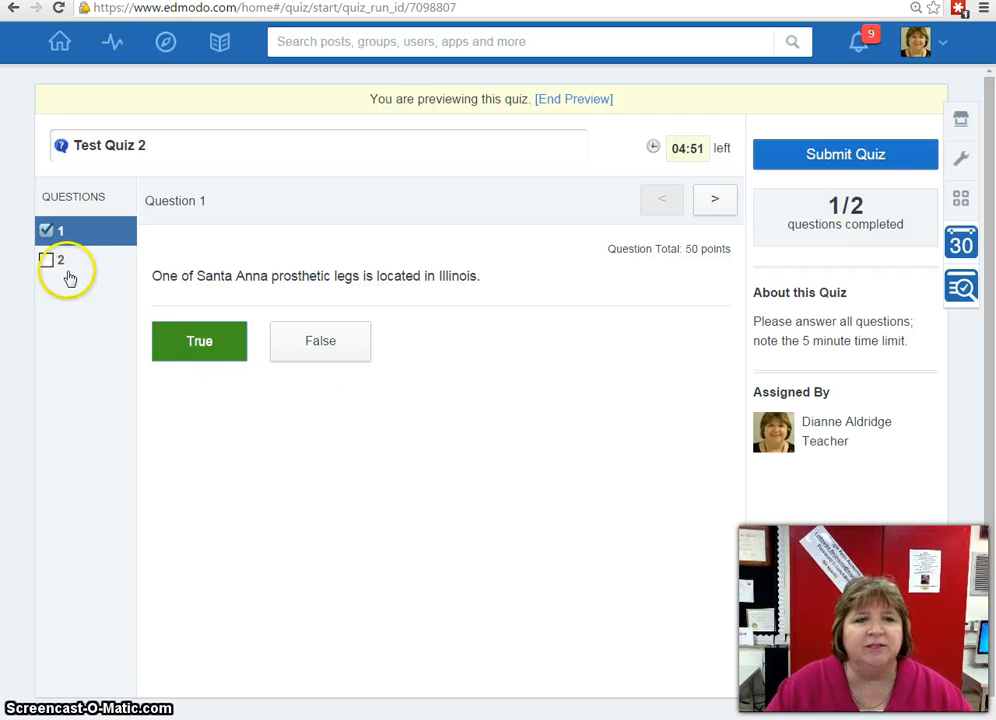
click(720, 203)
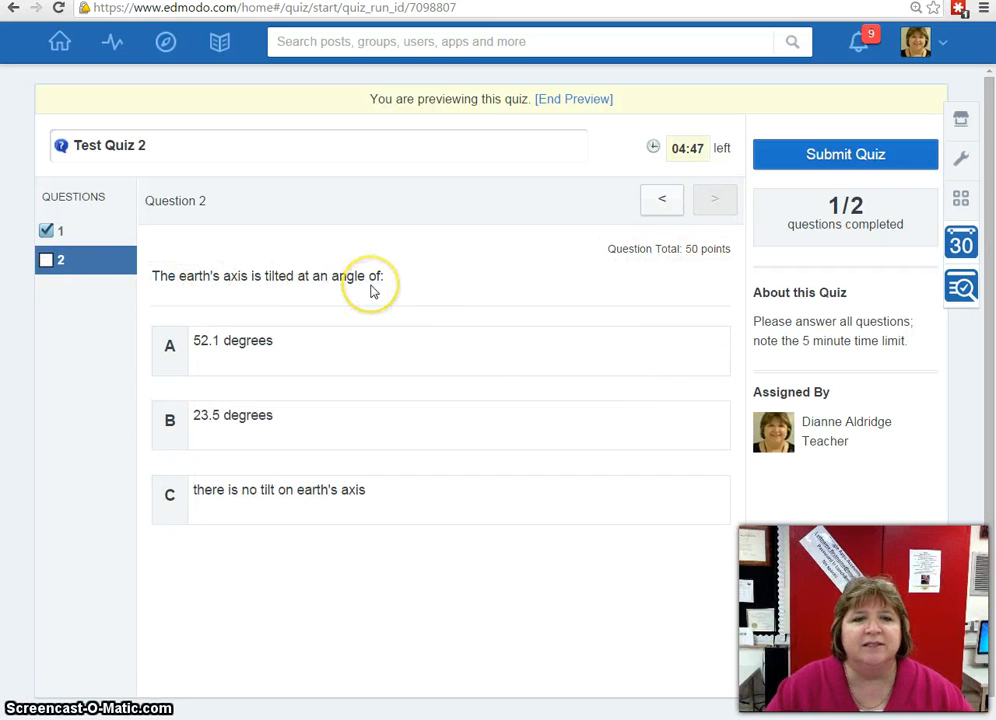
click(299, 343)
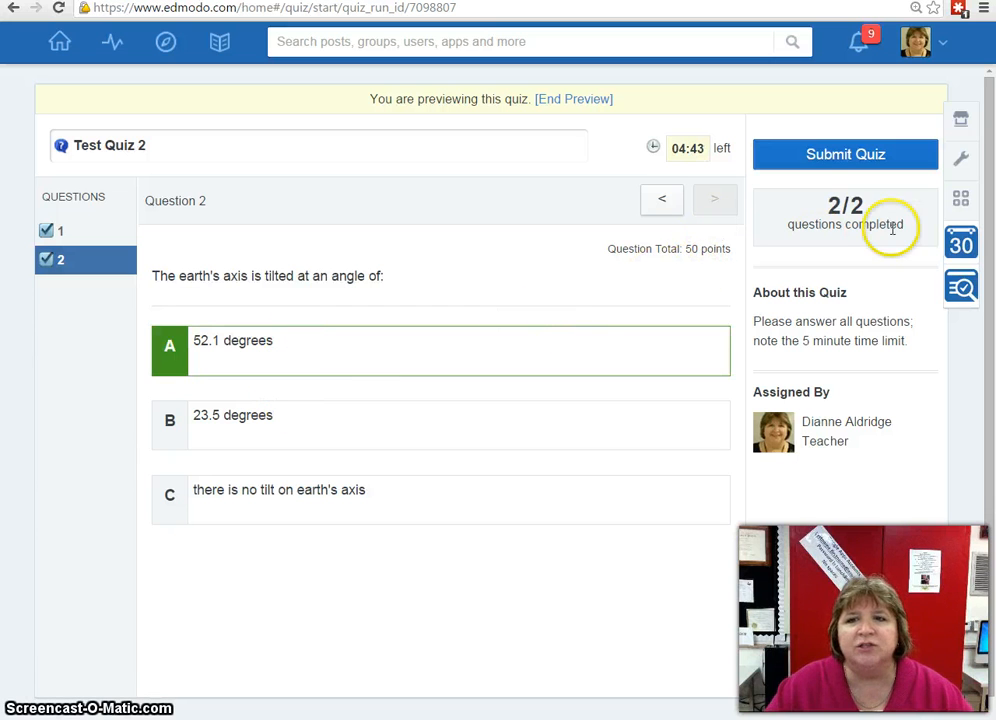
click(838, 158)
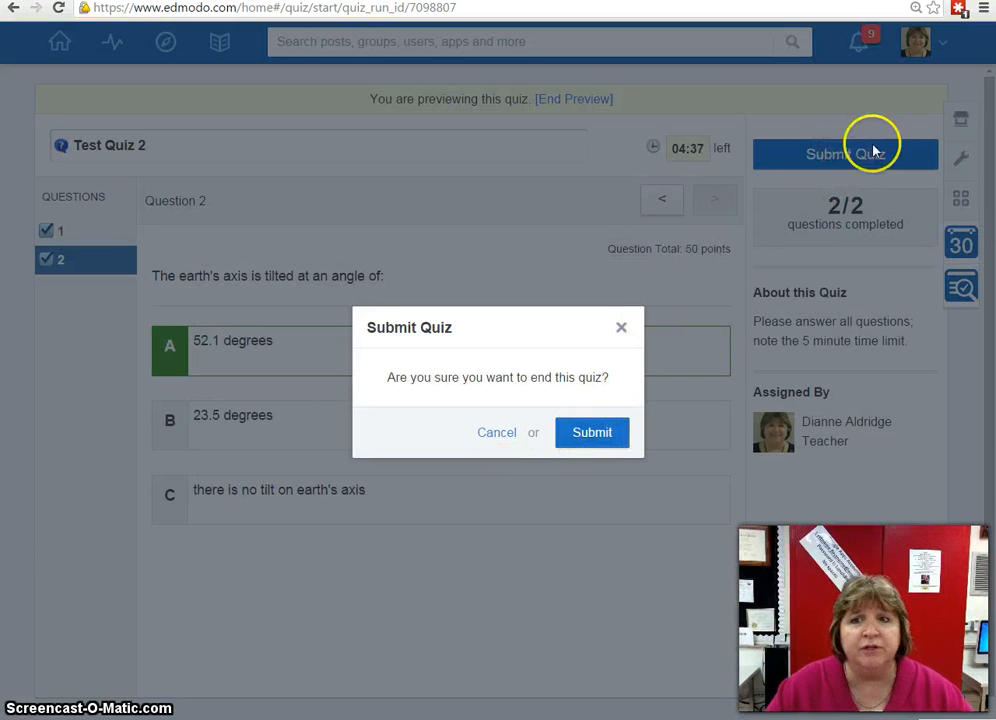
click(592, 430)
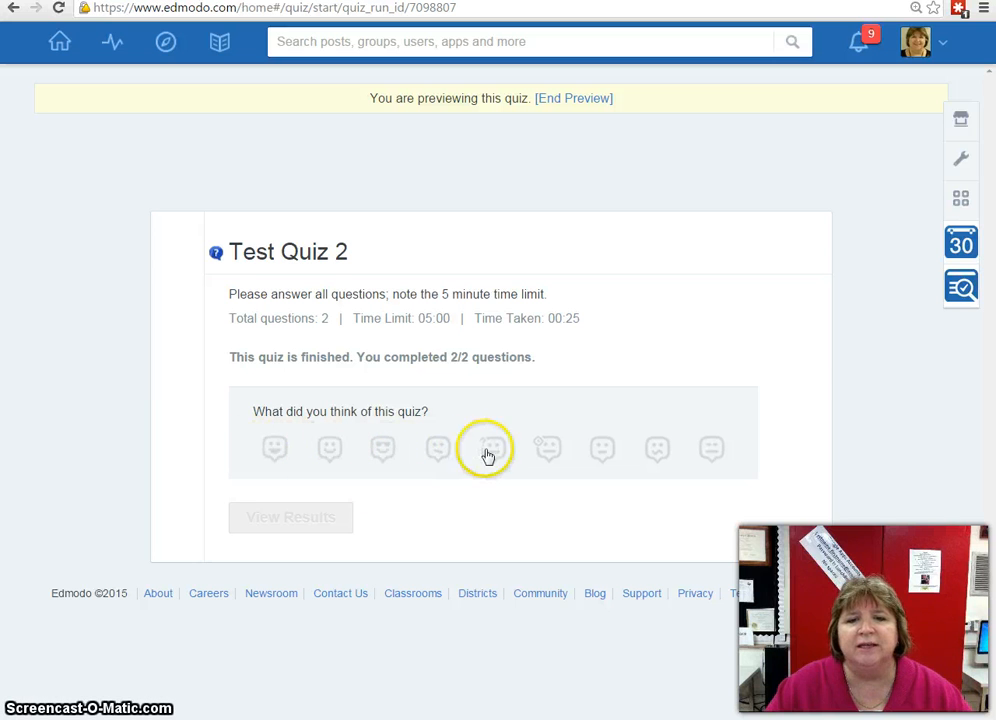
Step: Rate the previewed quiz with the sunglasses face, review the results through question 2, and end the preview
click(382, 452)
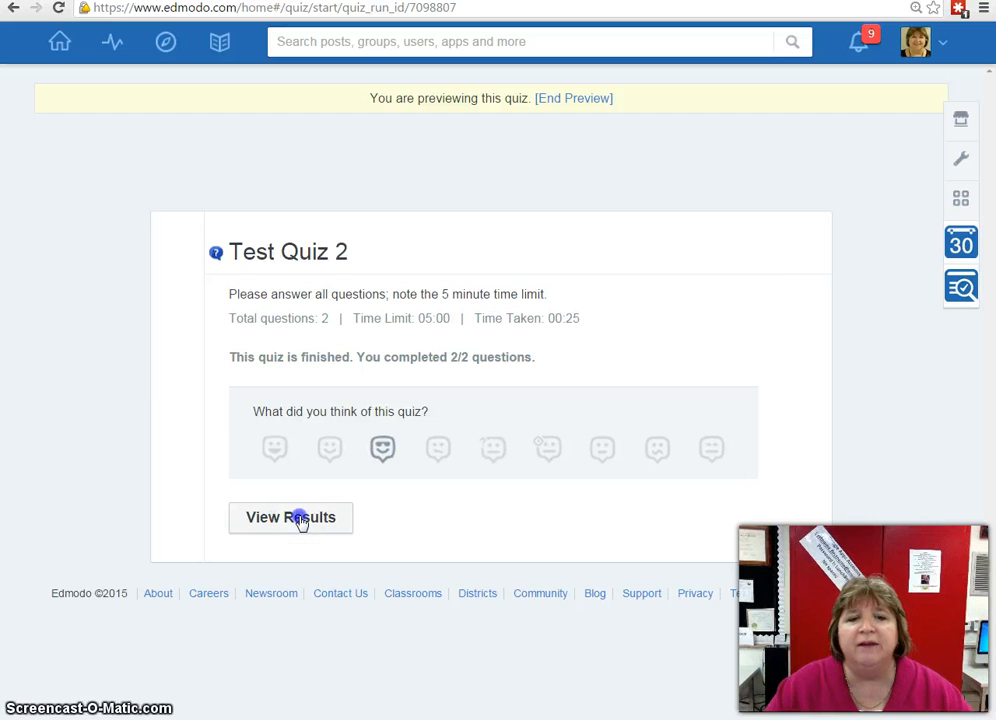
click(299, 518)
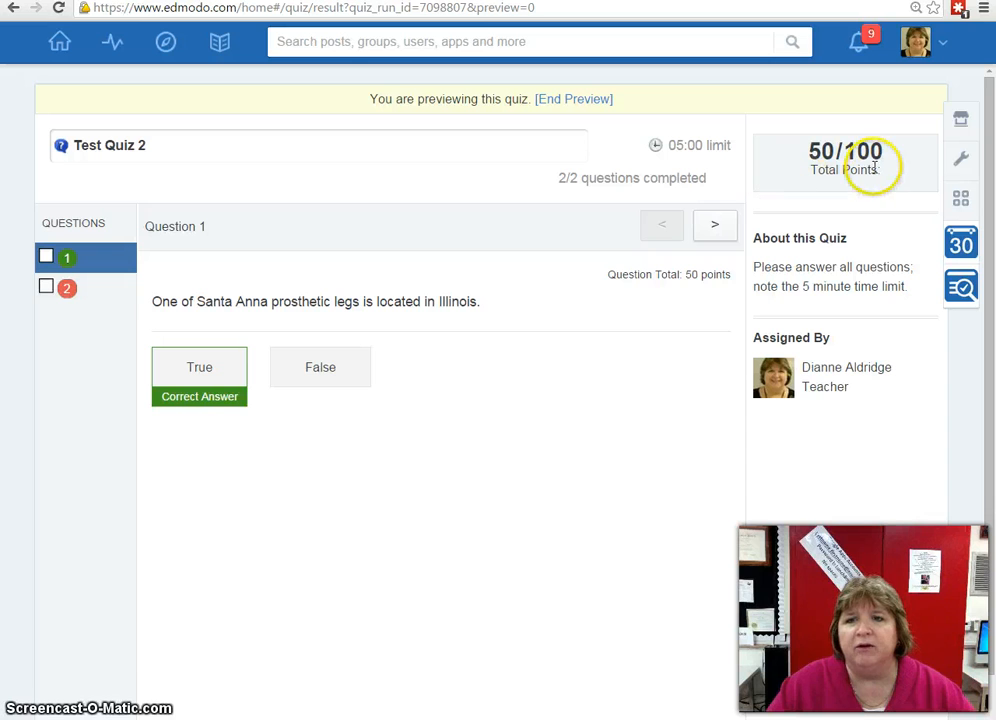
click(72, 292)
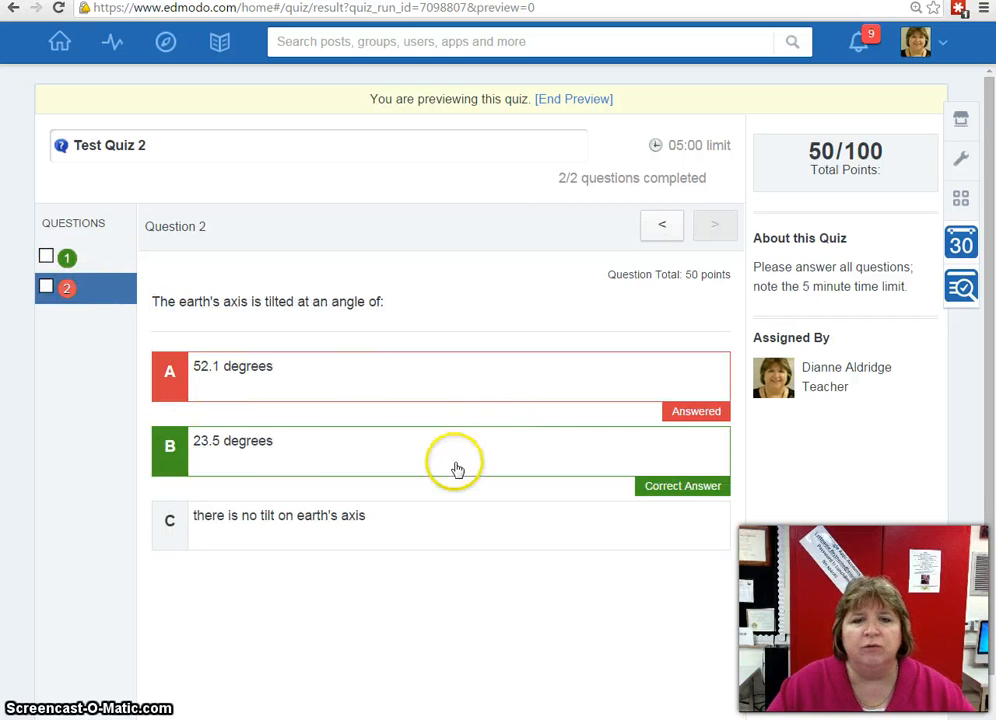
click(292, 446)
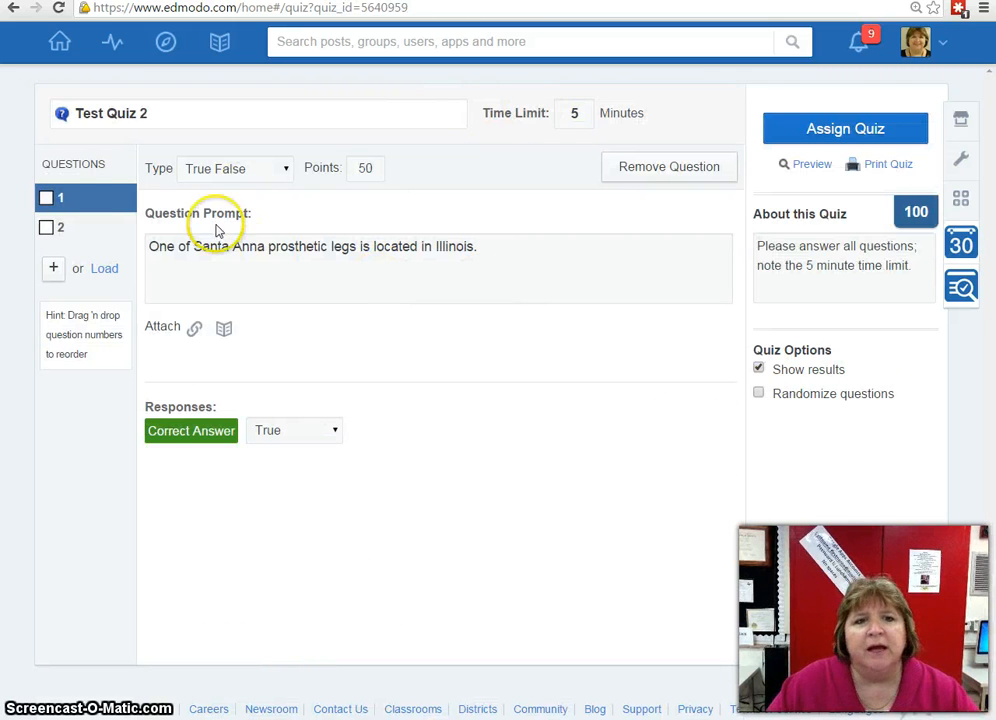
Step: Leave the quiz editor and open the Progress gradebook for the 2014-15 2nd Period Touch Data group
click(59, 48)
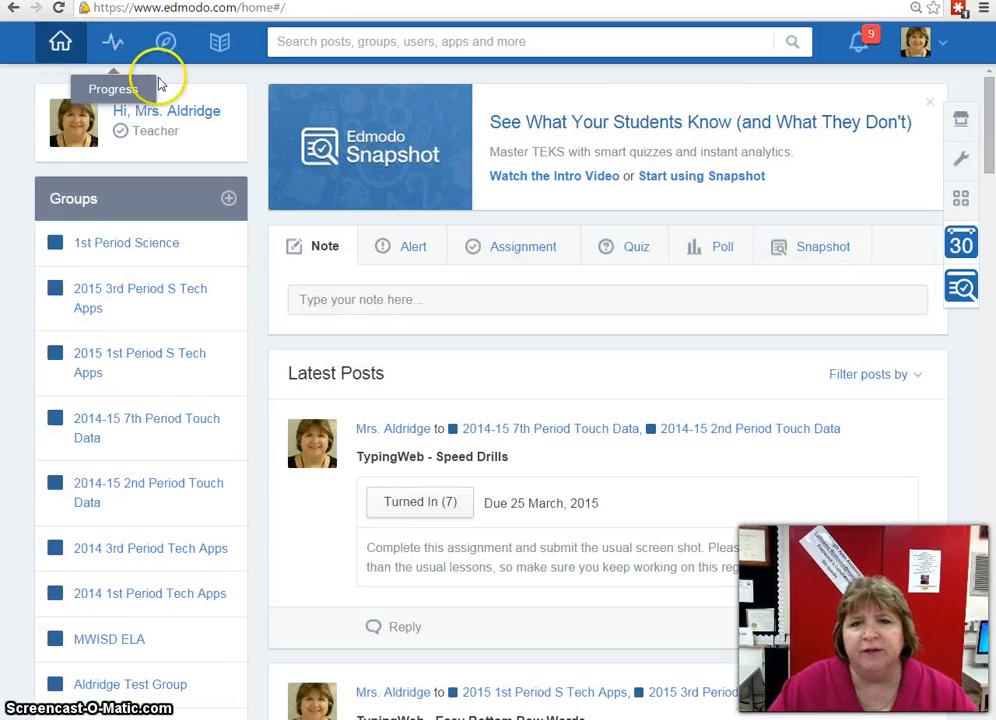
click(112, 45)
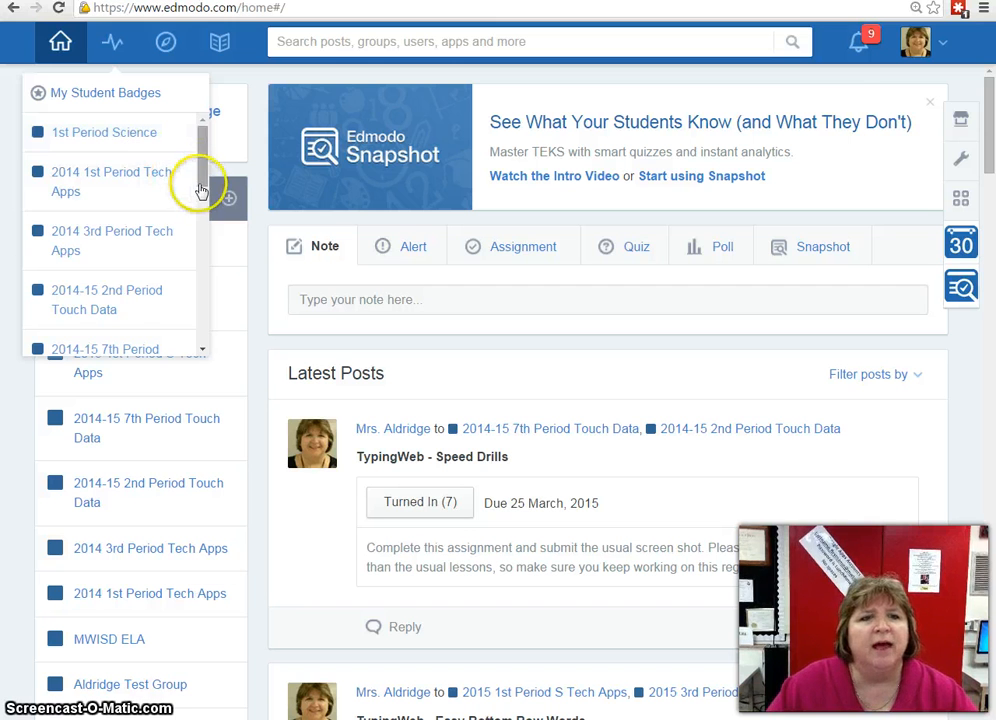
drag(201, 183, 203, 188)
click(160, 262)
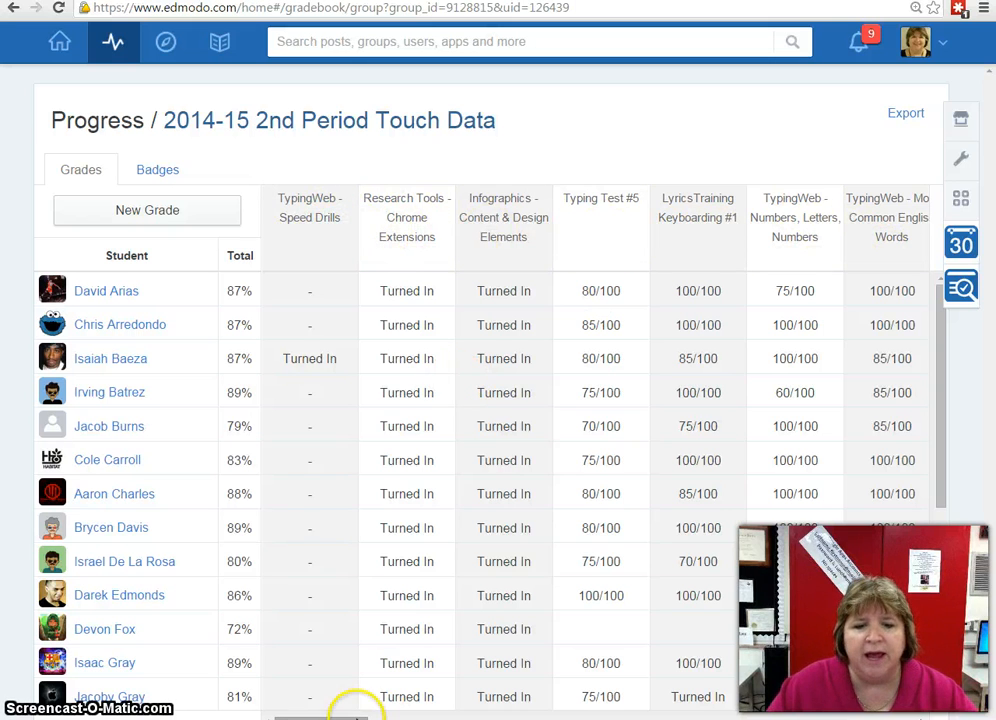
Step: Find "Quiz - Business Documents, Memos 2014 #2" in the group's gradebook and open its quiz overview
drag(322, 718, 662, 718)
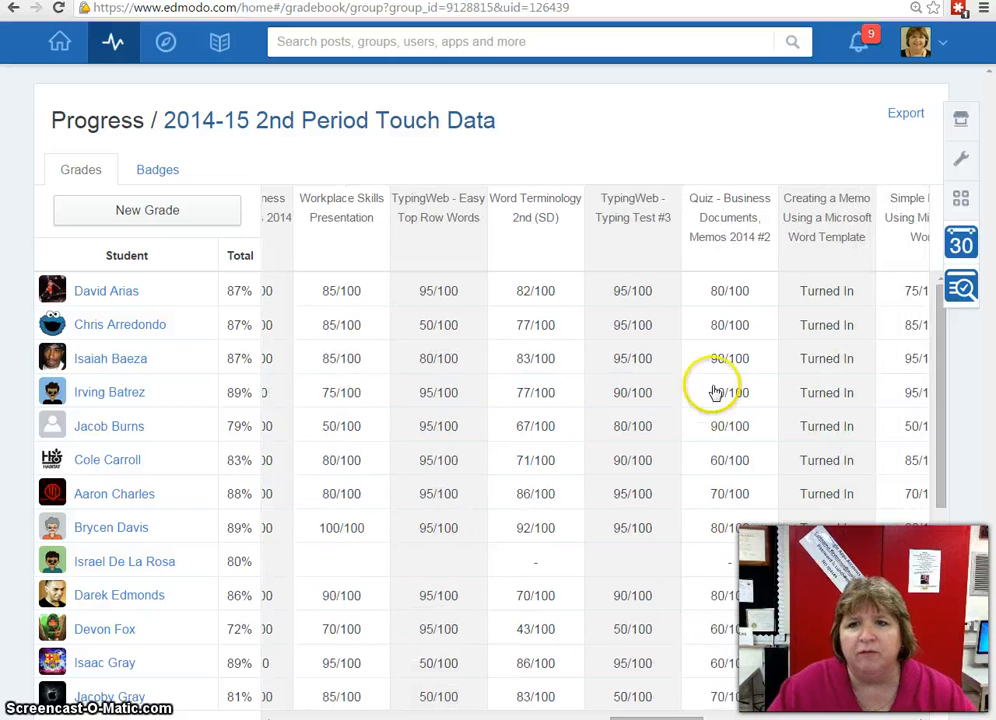
click(738, 212)
click(796, 290)
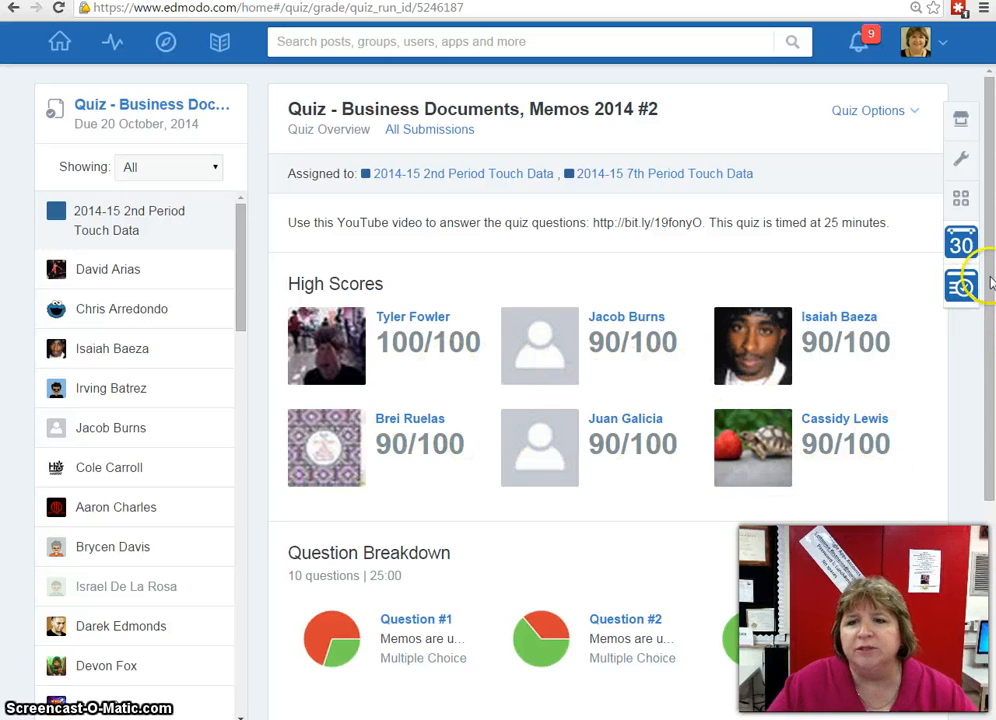
Step: Examine the correct and incorrect percentages in the quiz's Question Breakdown, and return to the home page
drag(992, 260, 992, 490)
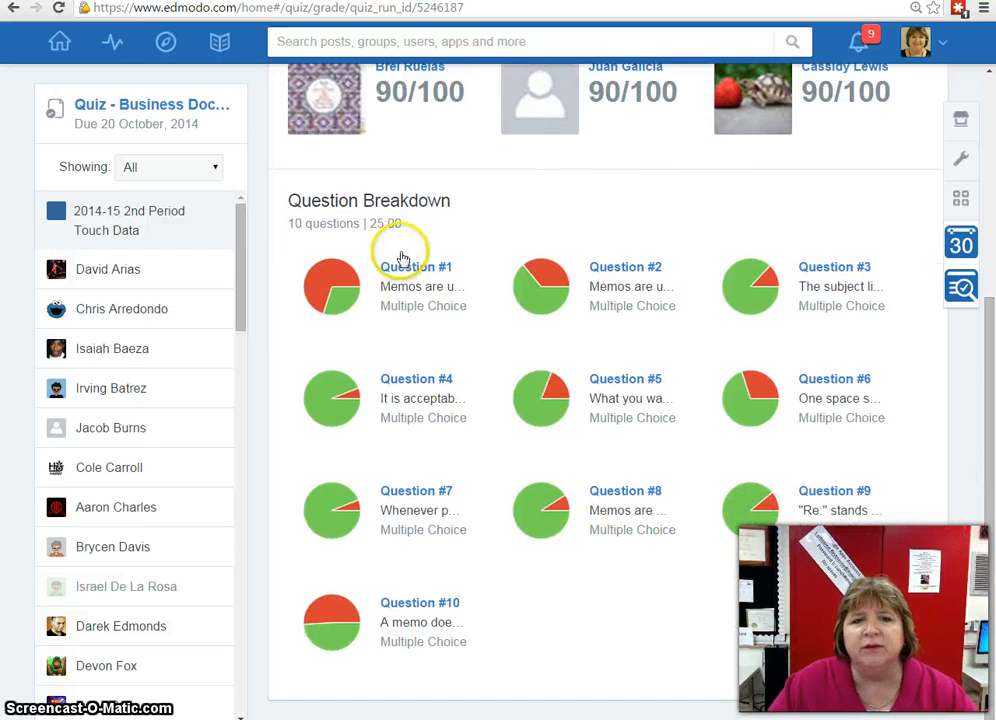
mouse_move(368, 331)
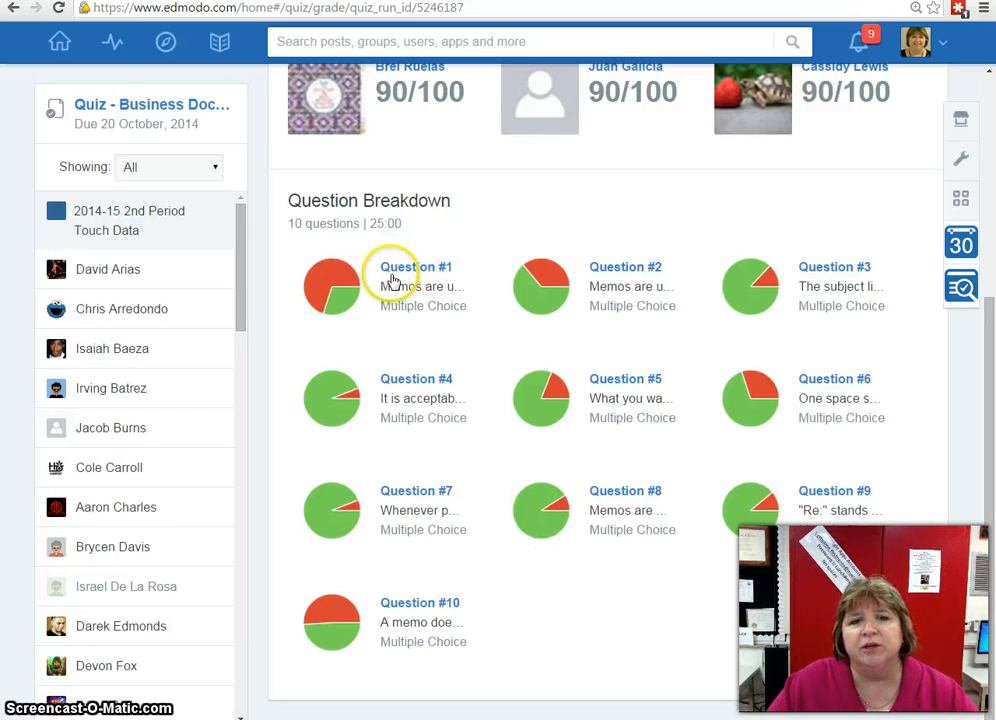
mouse_move(330, 282)
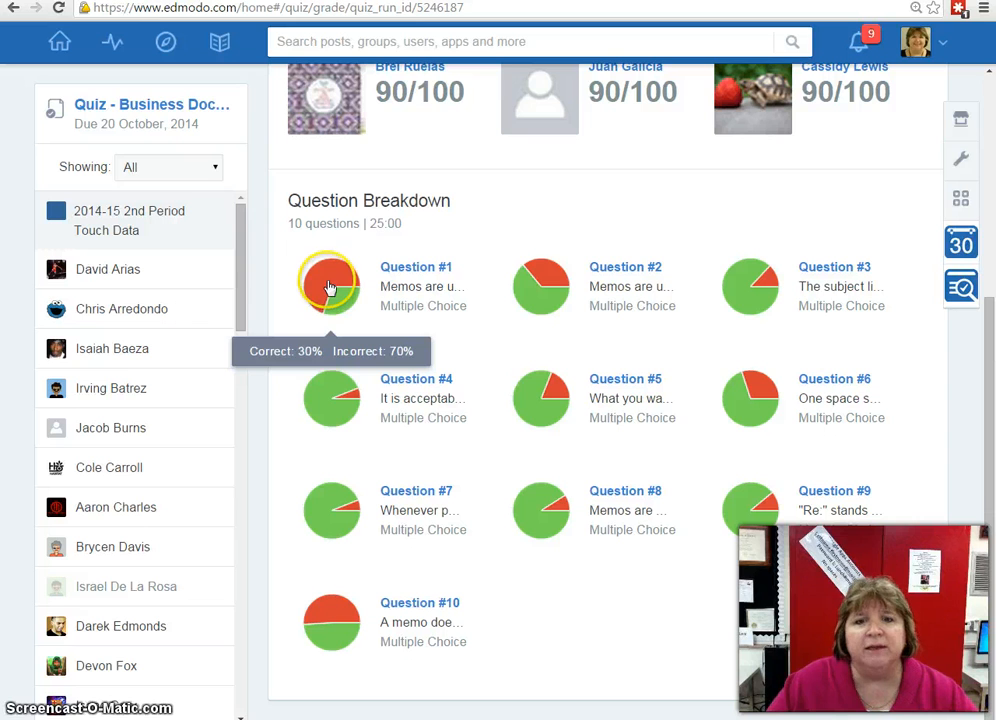
mouse_move(533, 420)
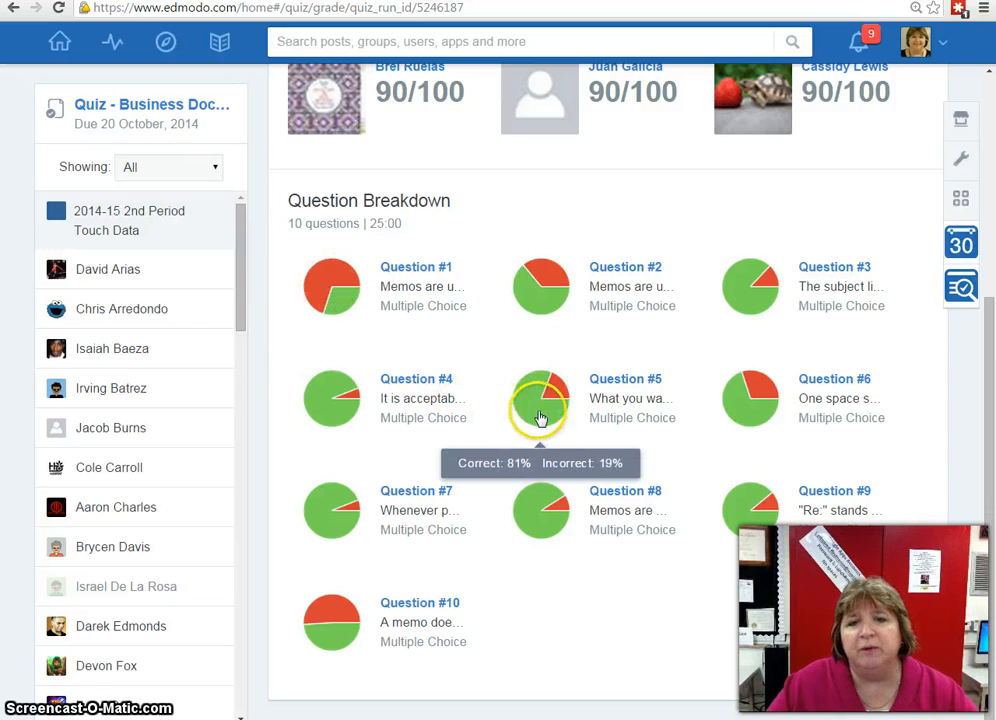
mouse_move(352, 508)
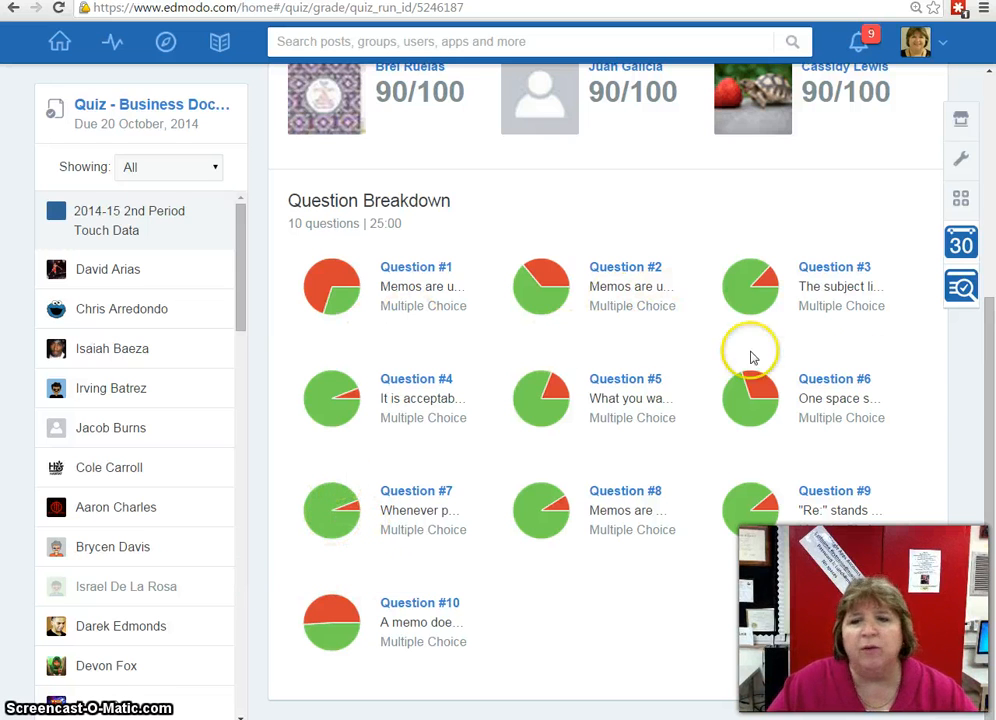
drag(991, 347, 990, 150)
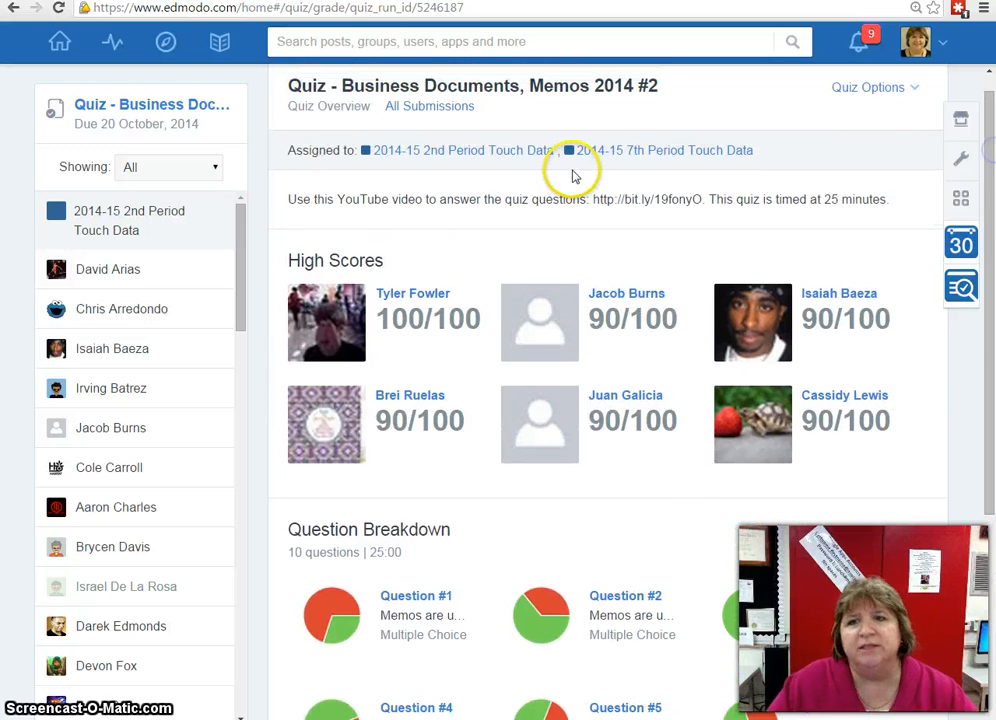
click(58, 42)
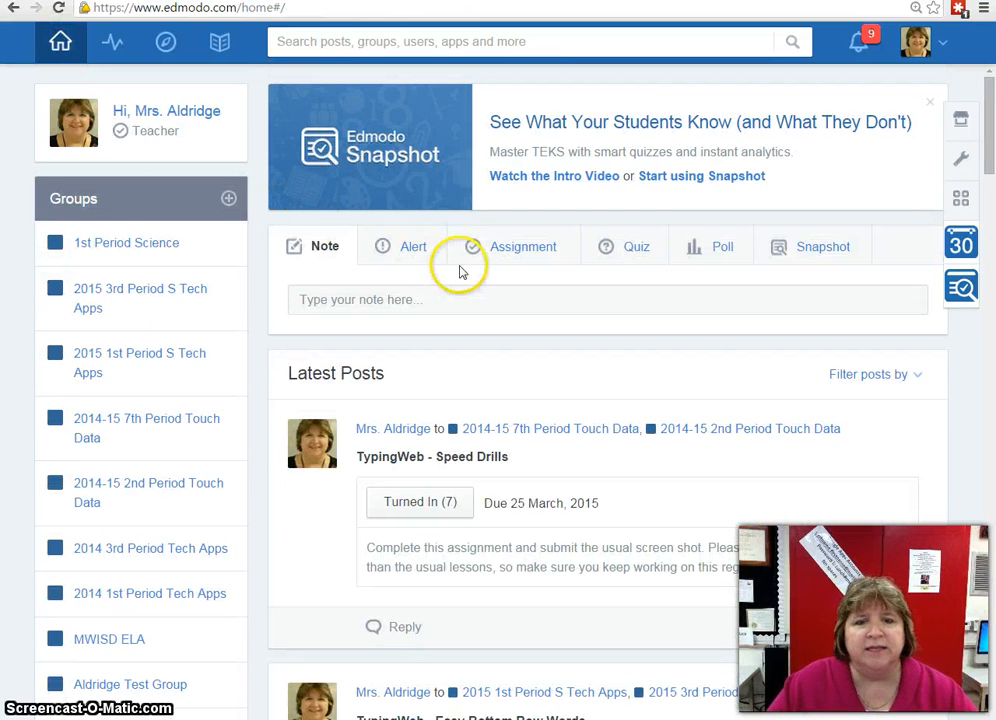